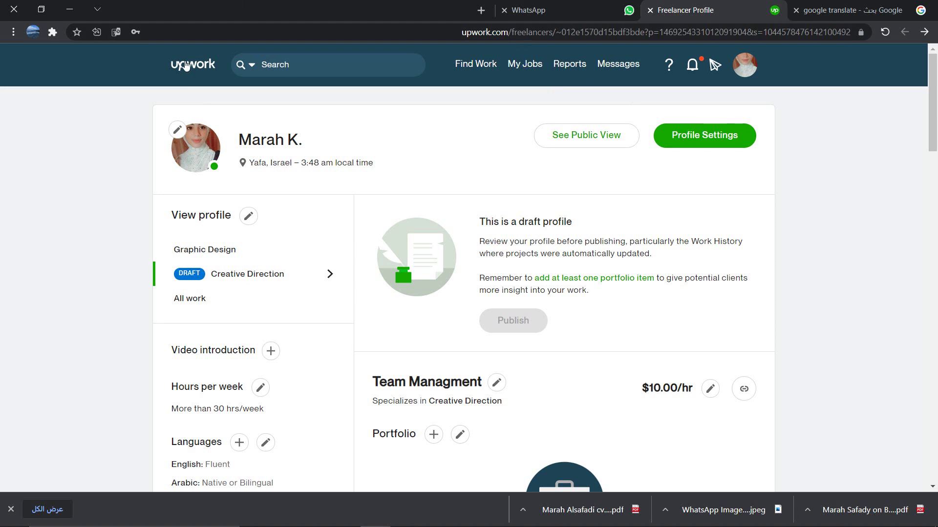
Step: Go to the Upwork home feed and start adding a linked social account from the profile completeness section
{"action": "left_click", "coordinate": [185, 66]}
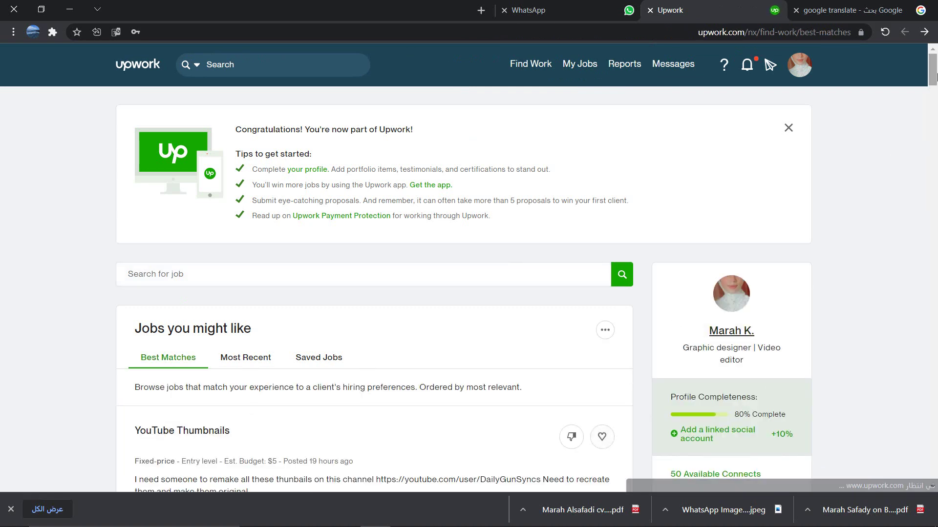
{"action": "left_click_drag", "start_coordinate": [935, 76], "coordinate": [936, 88]}
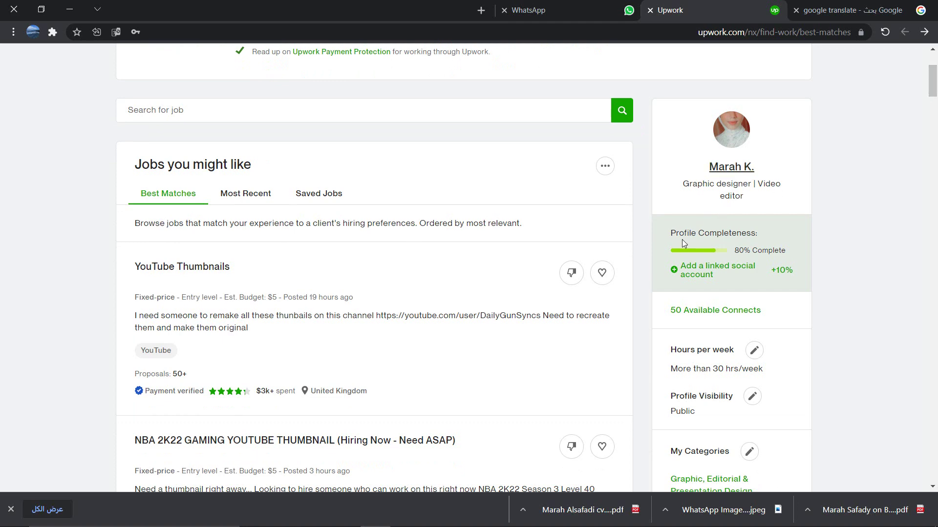
{"action": "left_click_drag", "start_coordinate": [932, 89], "coordinate": [931, 78]}
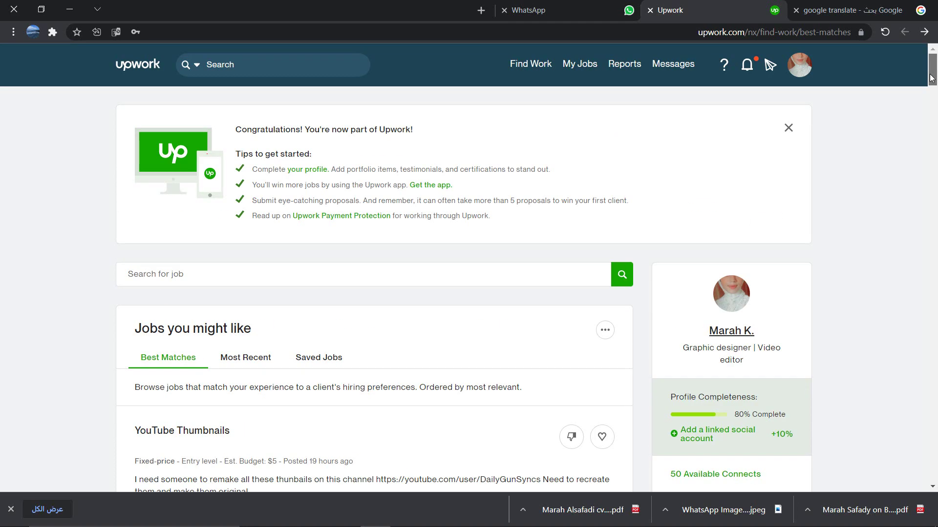
{"action": "left_click", "coordinate": [799, 63]}
{"action": "scroll", "coordinate": [936, 94], "scroll_direction": "down", "scroll_amount": 7}
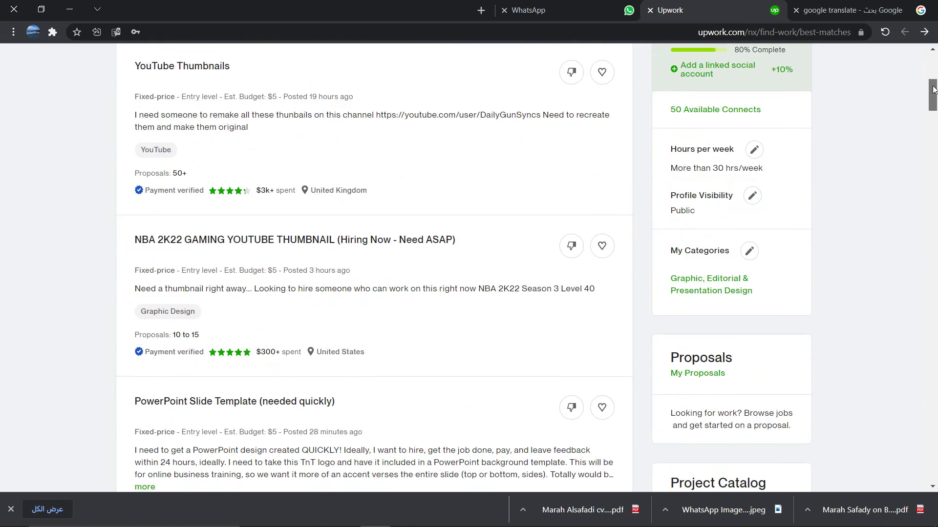
{"action": "left_click", "coordinate": [700, 75]}
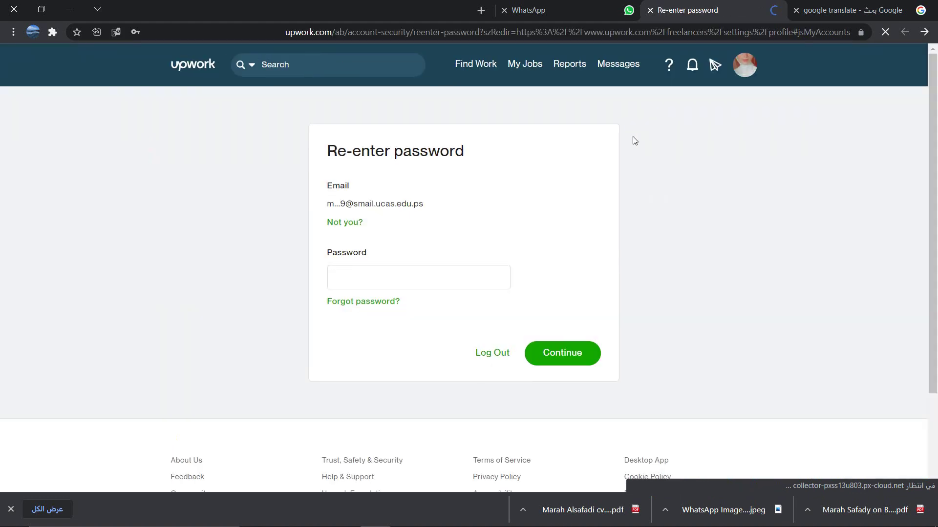
Step: Re-enter the account password using the saved credential and continue to the profile settings
{"action": "left_click", "coordinate": [456, 276]}
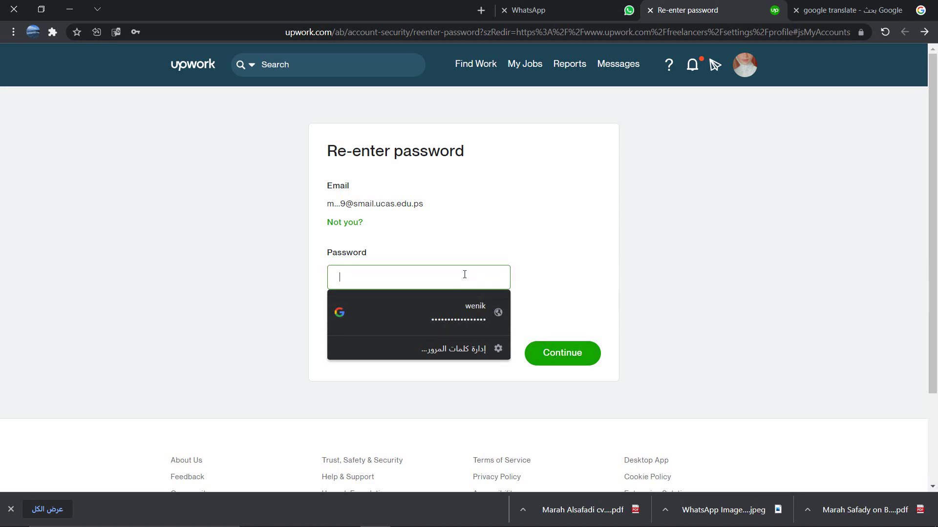
{"action": "left_click", "coordinate": [466, 301]}
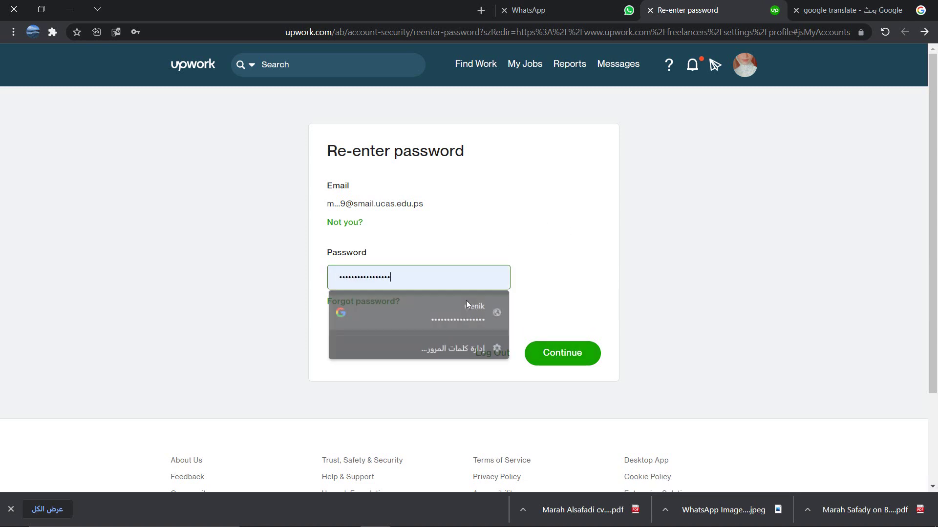
{"action": "left_click", "coordinate": [548, 352]}
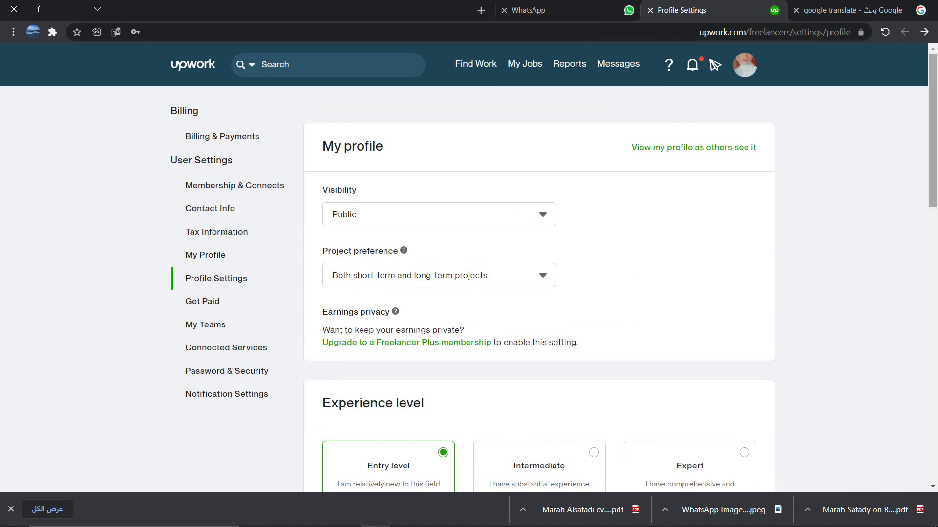
Step: Examine the Linked accounts section of the profile settings for the services that can be connected
{"action": "left_click_drag", "start_coordinate": [933, 203], "coordinate": [933, 252]}
{"action": "scroll", "coordinate": [915, 321], "scroll_direction": "down", "scroll_amount": 10}
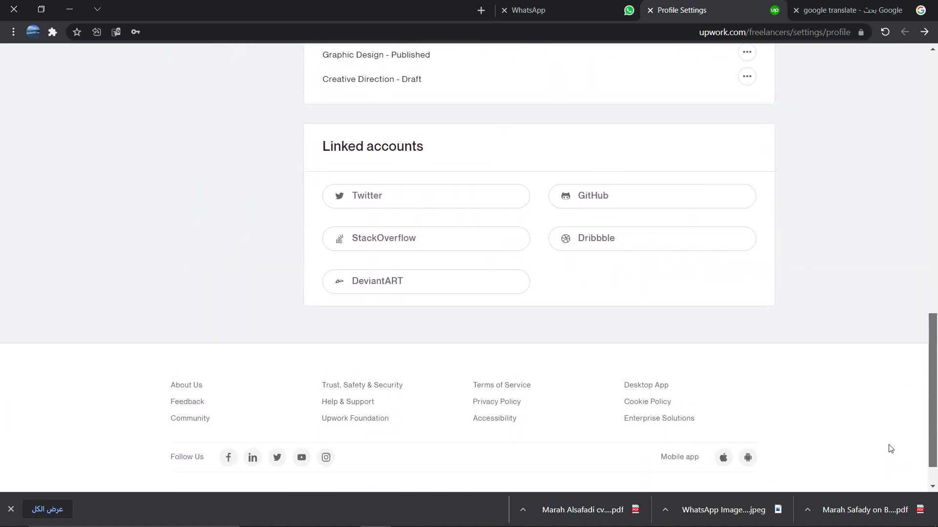
{"action": "scroll", "coordinate": [889, 440], "scroll_direction": "up", "scroll_amount": 2}
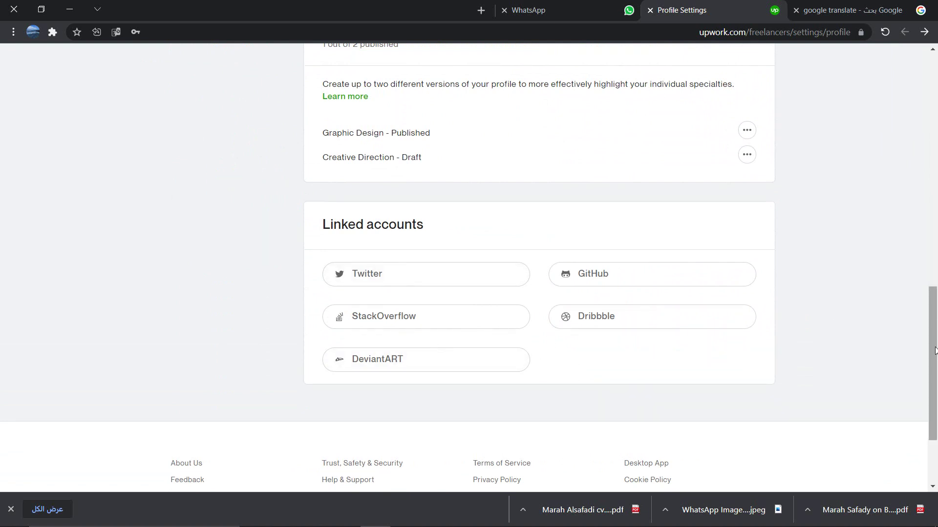
{"action": "scroll", "coordinate": [912, 385], "scroll_direction": "up", "scroll_amount": 2}
{"action": "scroll", "coordinate": [912, 409], "scroll_direction": "down", "scroll_amount": 4}
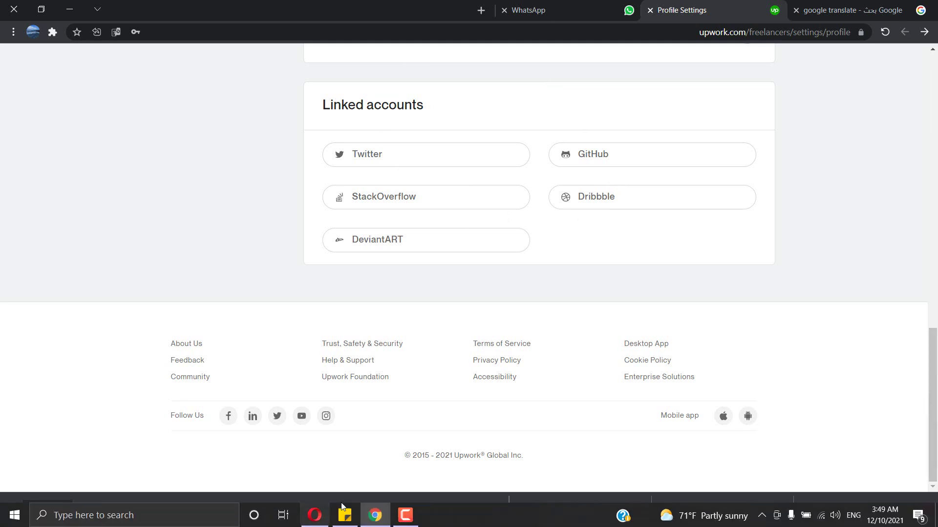
{"action": "left_click", "coordinate": [405, 522]}
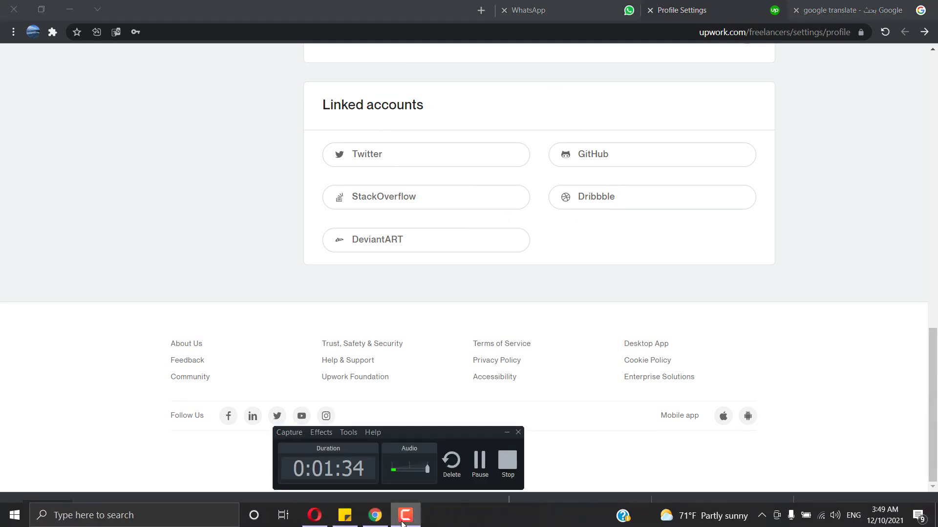
{"action": "left_click", "coordinate": [480, 464]}
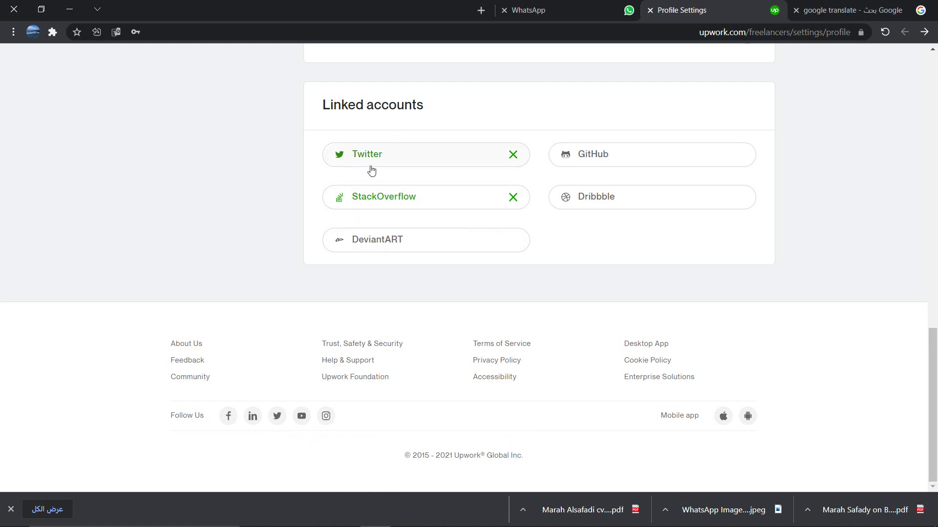
{"action": "left_click_drag", "start_coordinate": [932, 376], "coordinate": [935, 112]}
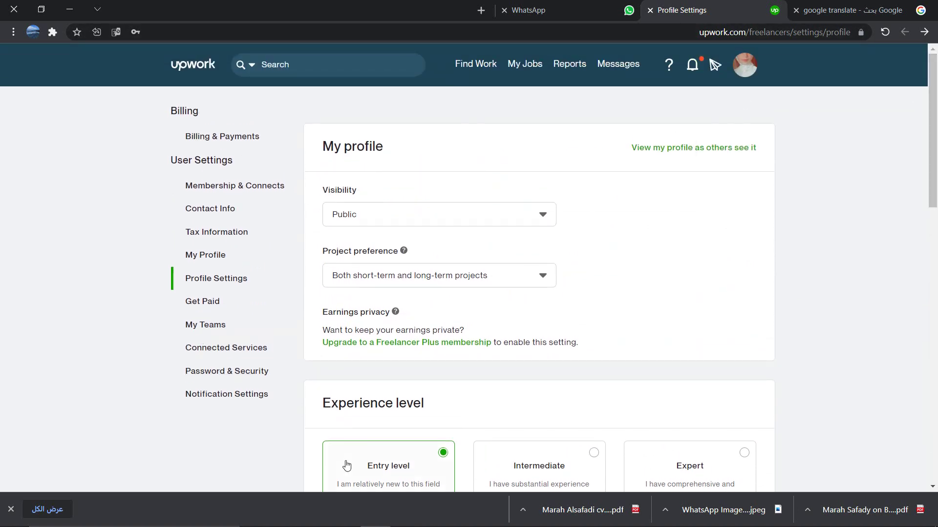
{"action": "left_click", "coordinate": [405, 515]}
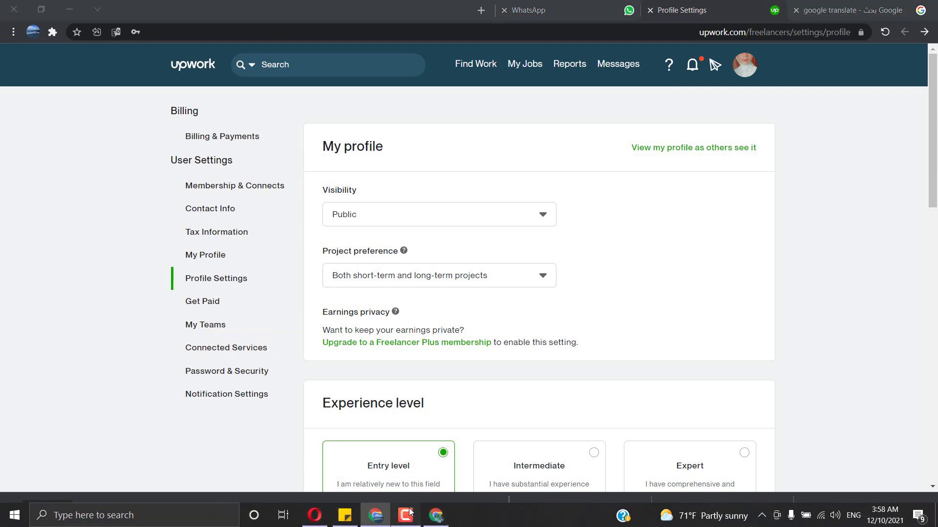
{"action": "left_click", "coordinate": [479, 462]}
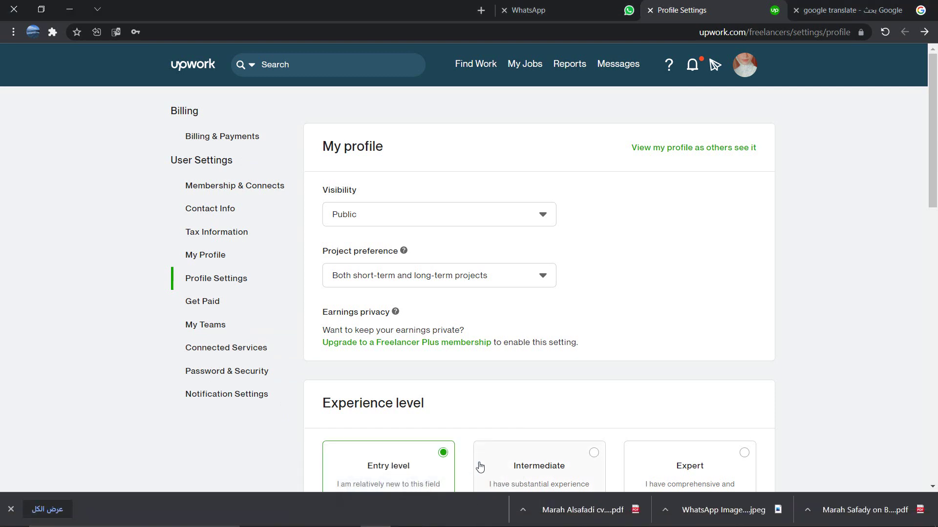
Step: Open the Get Paid settings and review the payment methods that can be added
{"action": "left_click", "coordinate": [195, 312]}
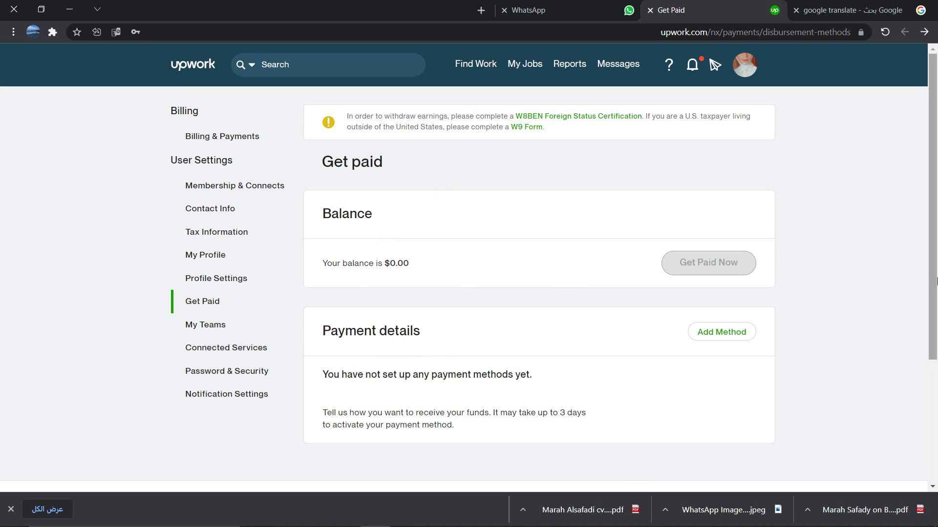
{"action": "scroll", "coordinate": [915, 377], "scroll_direction": "down", "scroll_amount": 3}
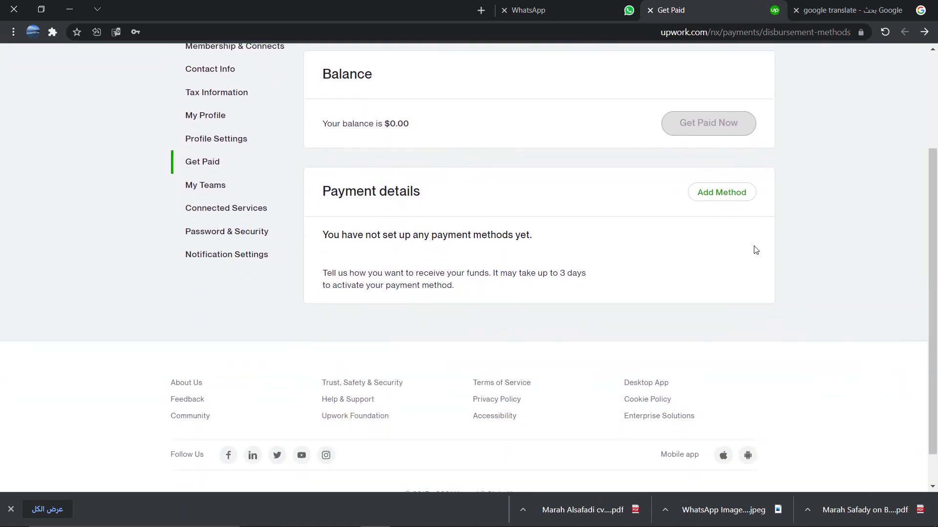
{"action": "left_click", "coordinate": [722, 193]}
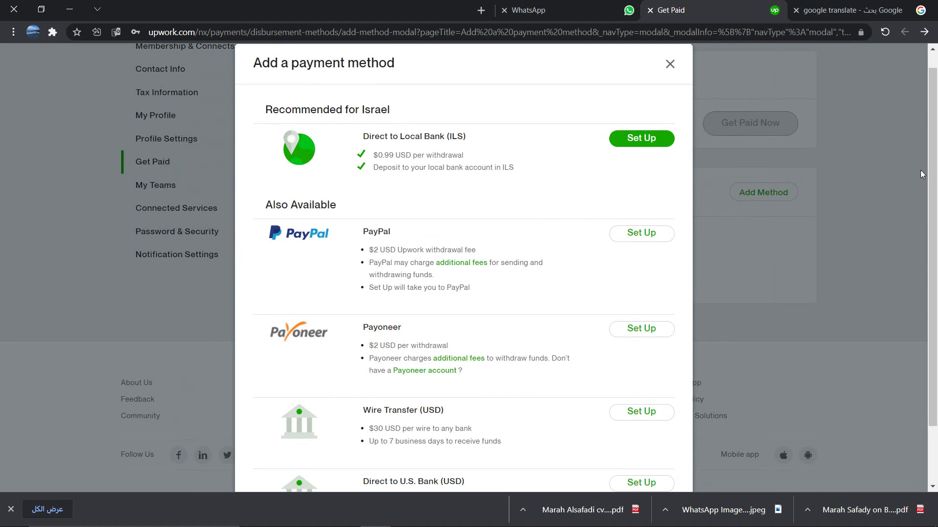
{"action": "scroll", "coordinate": [923, 220], "scroll_direction": "down", "scroll_amount": 2}
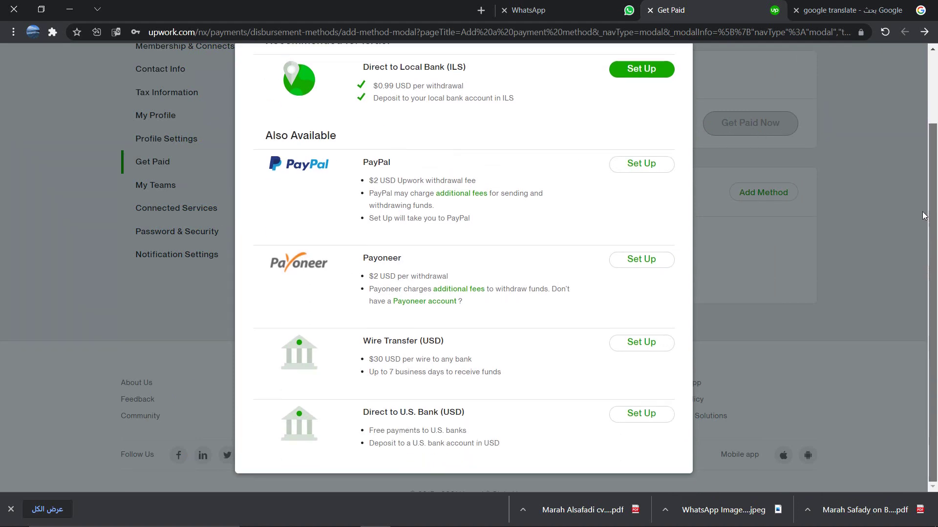
{"action": "scroll", "coordinate": [923, 215], "scroll_direction": "up", "scroll_amount": 1}
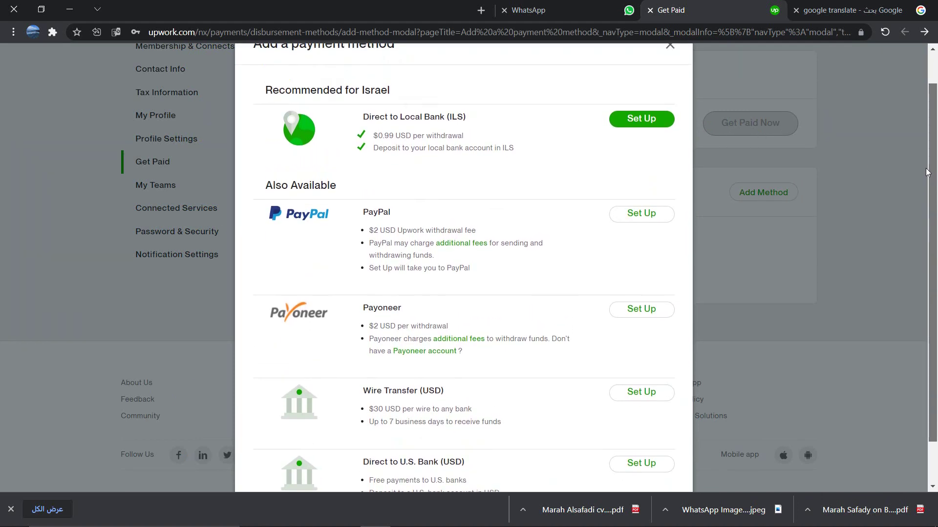
{"action": "left_click_drag", "start_coordinate": [927, 172], "coordinate": [926, 171]}
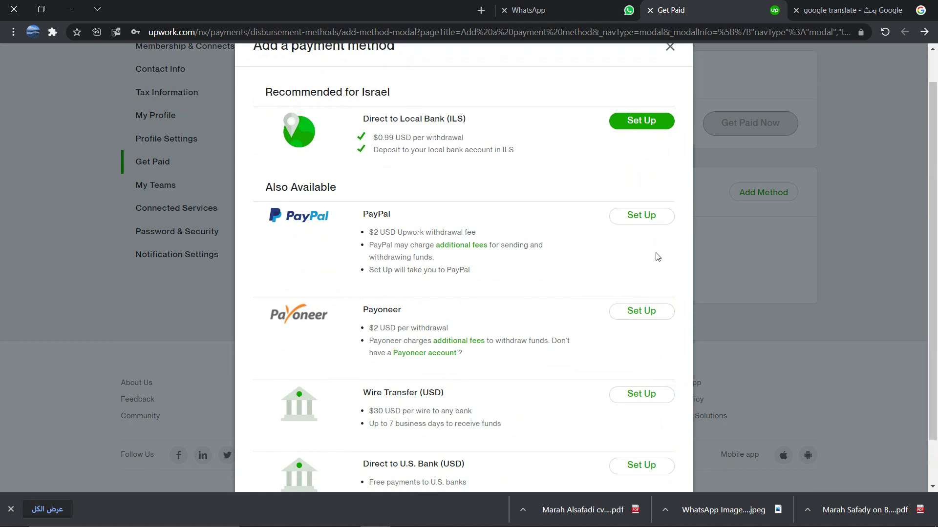
Step: View the PayPal login page reached from the PayPal payment setup and return to the Get Paid settings
{"action": "left_click", "coordinate": [640, 217]}
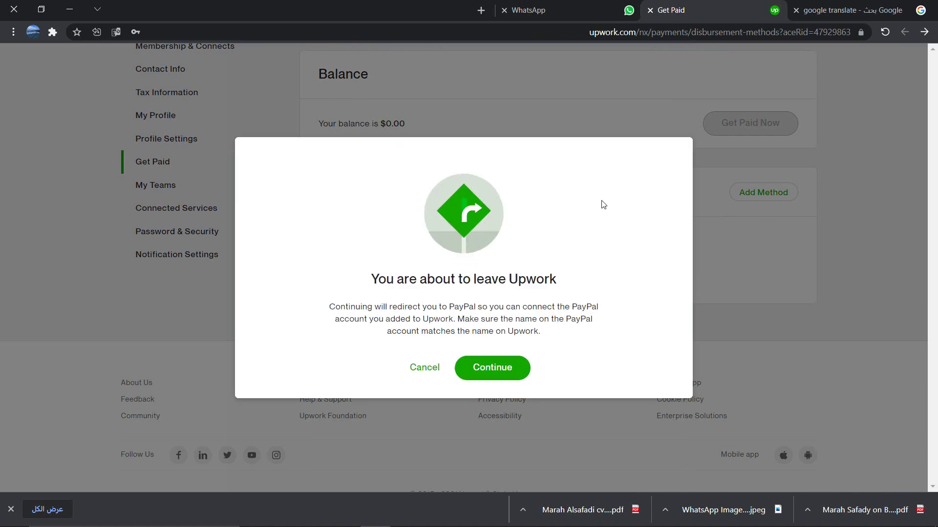
{"action": "left_click", "coordinate": [504, 368]}
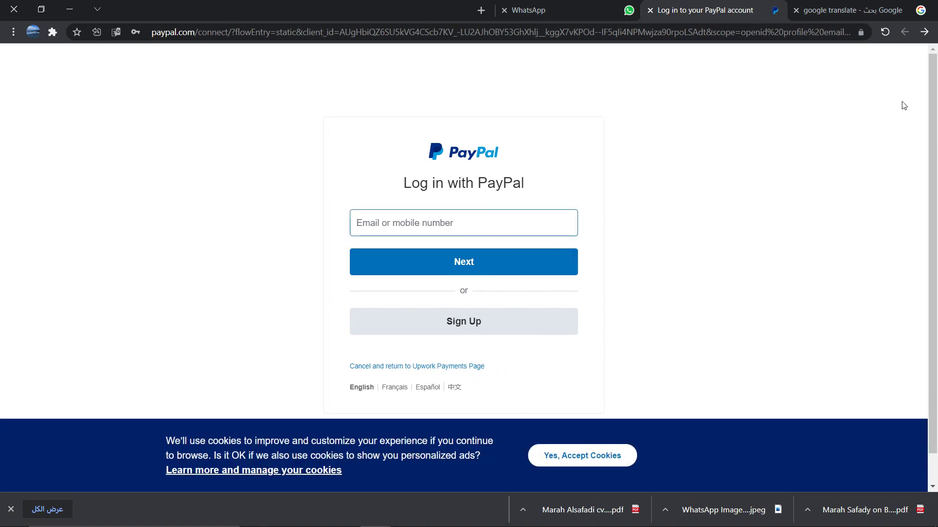
{"action": "left_click", "coordinate": [923, 34]}
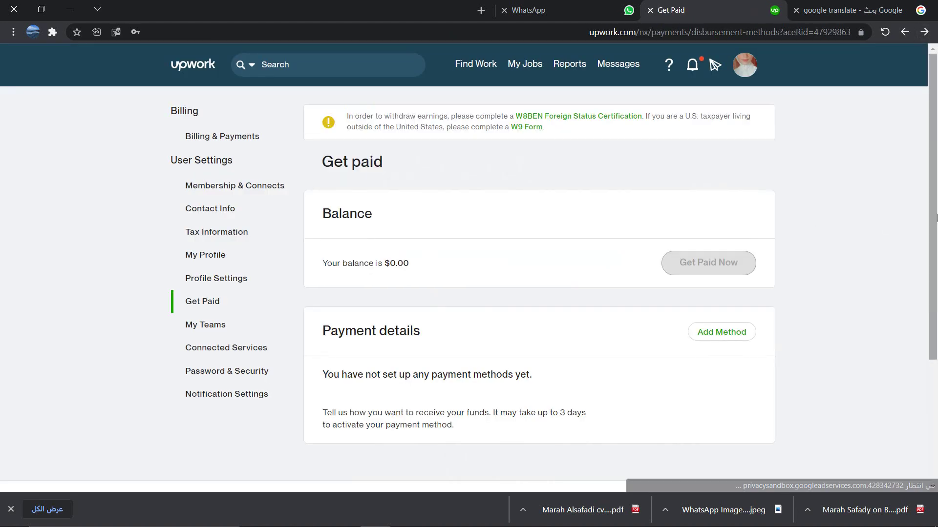
{"action": "scroll", "coordinate": [936, 242], "scroll_direction": "down", "scroll_amount": 3}
{"action": "scroll", "coordinate": [937, 243], "scroll_direction": "up", "scroll_amount": 3}
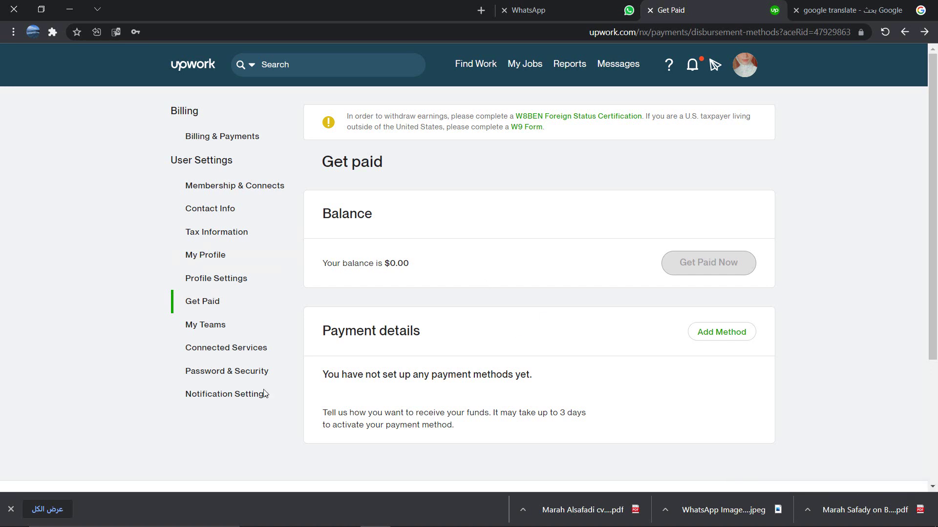
Step: View the My Teams and Connected Services settings
{"action": "left_click", "coordinate": [202, 324]}
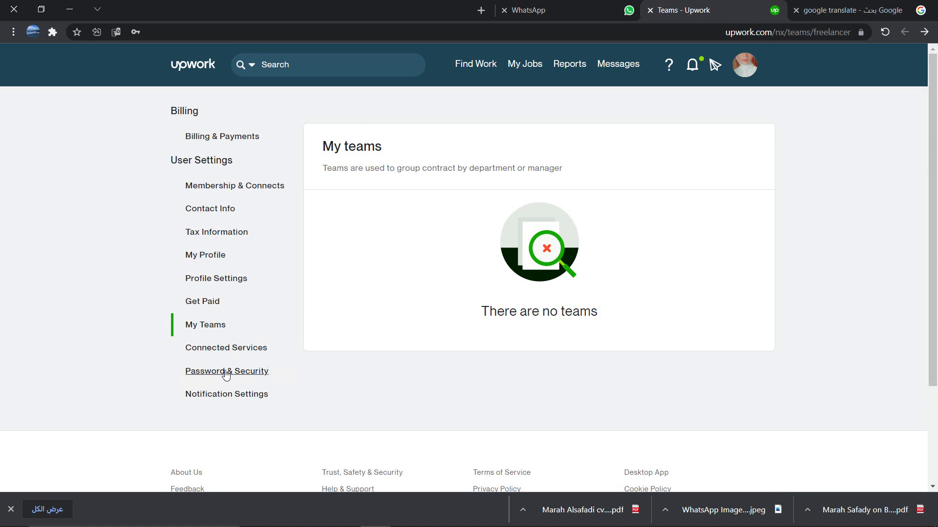
{"action": "left_click", "coordinate": [220, 344]}
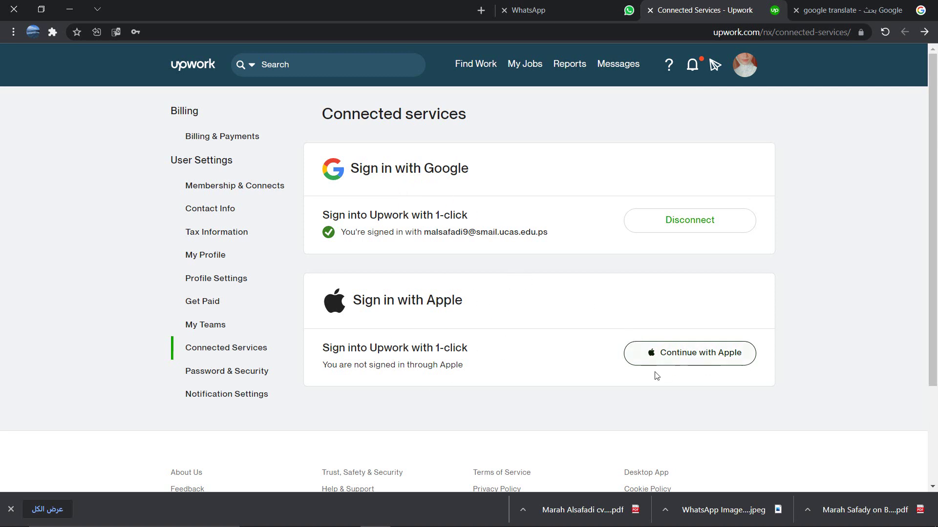
Step: Examine the Password & Security settings and the authenticator app code setup, closing that dialog without saving
{"action": "left_click", "coordinate": [205, 371]}
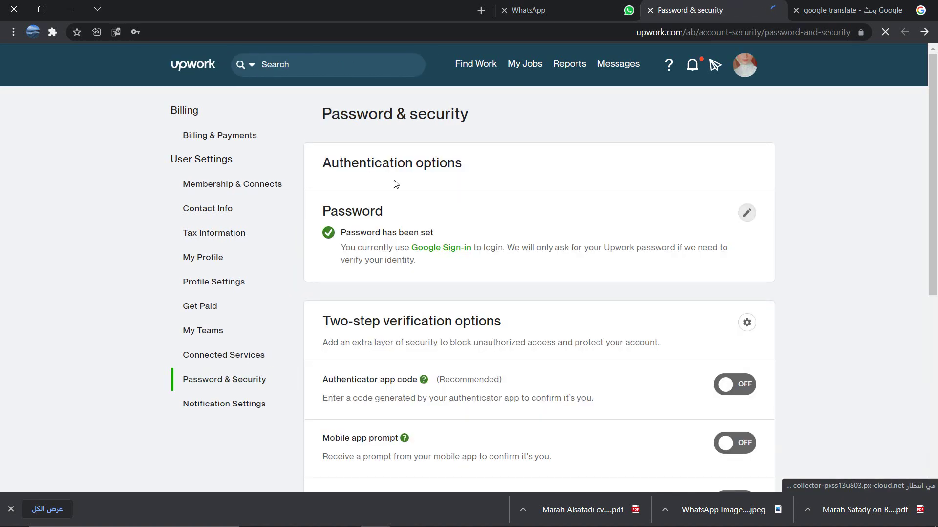
{"action": "scroll", "coordinate": [937, 266], "scroll_direction": "down", "scroll_amount": 3}
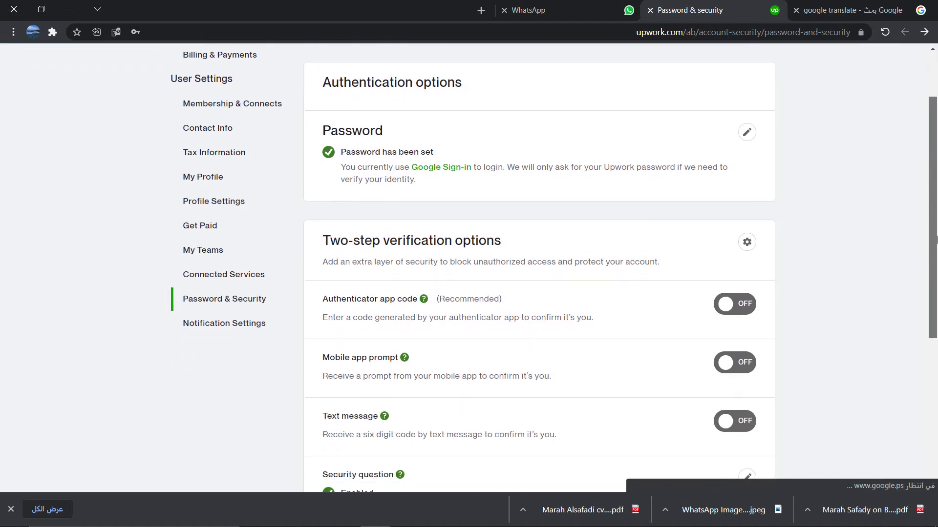
{"action": "left_click_drag", "start_coordinate": [936, 266], "coordinate": [936, 195]}
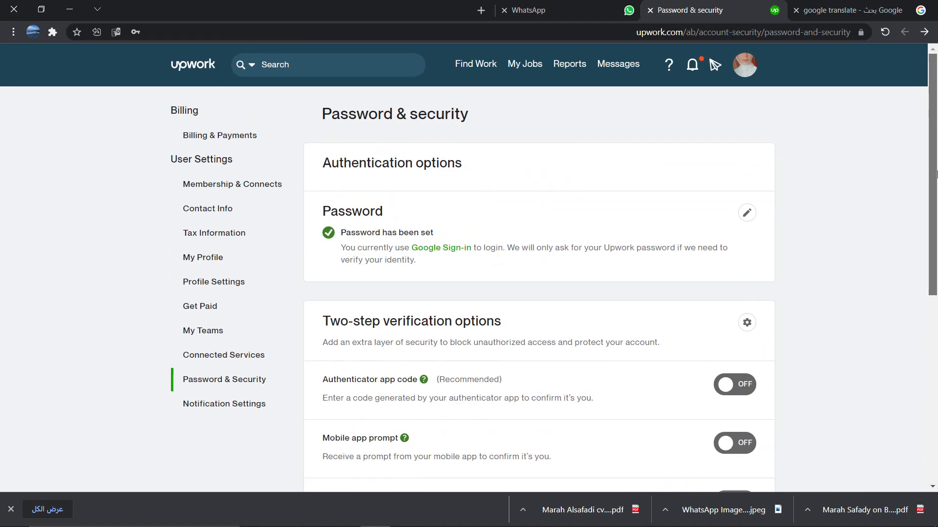
{"action": "scroll", "coordinate": [936, 173], "scroll_direction": "down", "scroll_amount": 5}
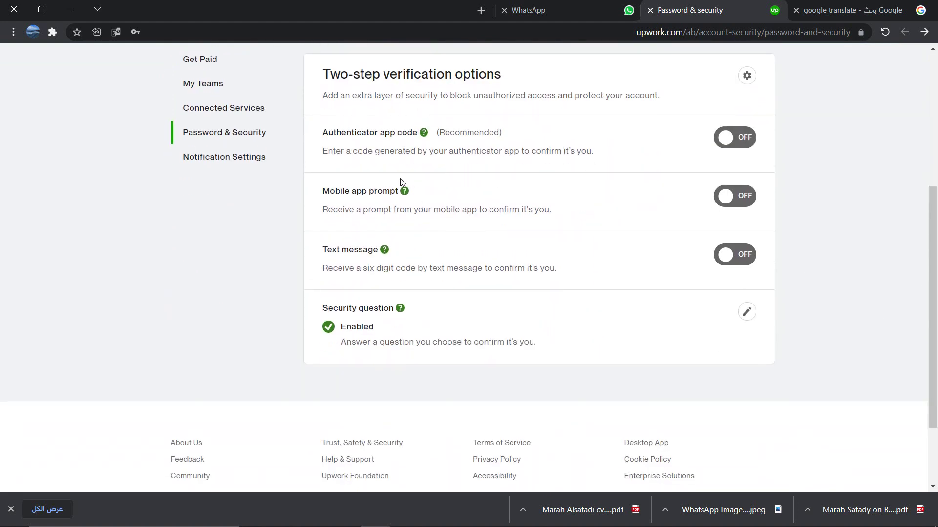
{"action": "left_click", "coordinate": [738, 138]}
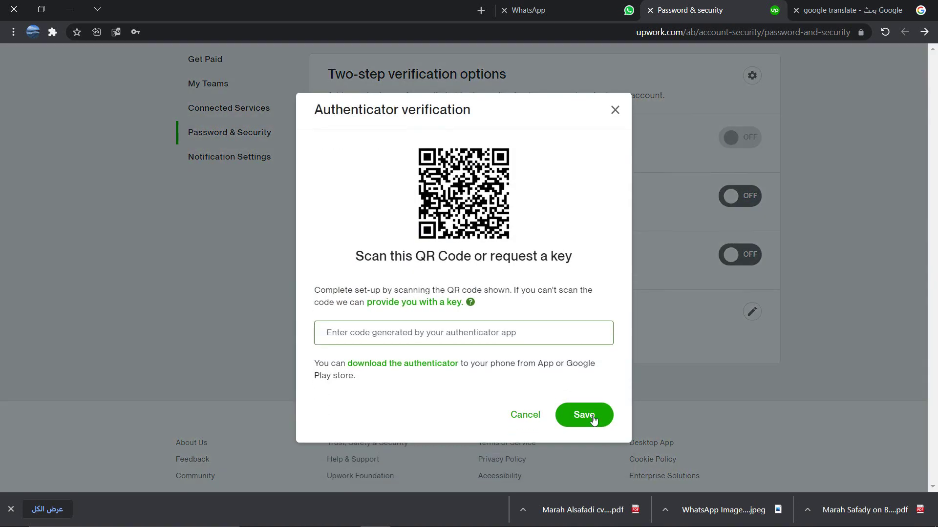
{"action": "left_click", "coordinate": [614, 111]}
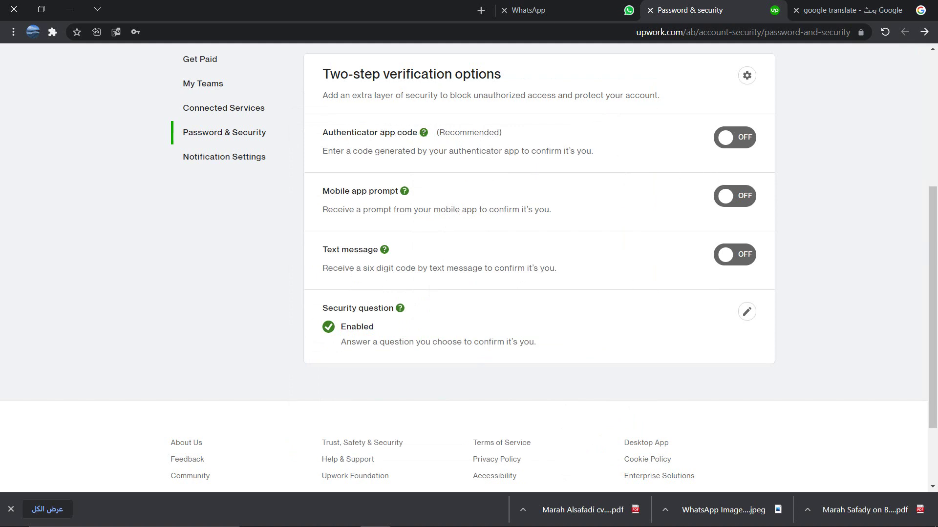
{"action": "left_click", "coordinate": [405, 515]}
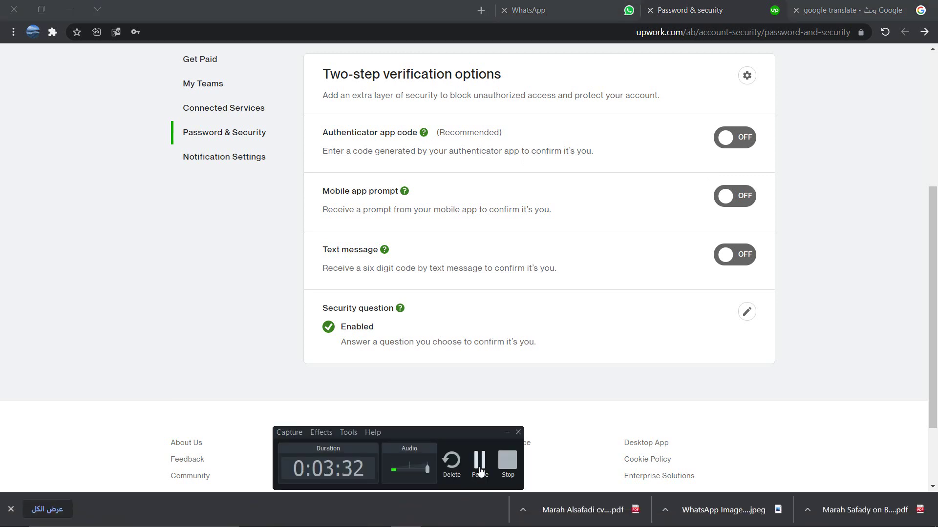
Step: Download the Windows version of Vysor from vysor.io
{"action": "left_click", "coordinate": [480, 470]}
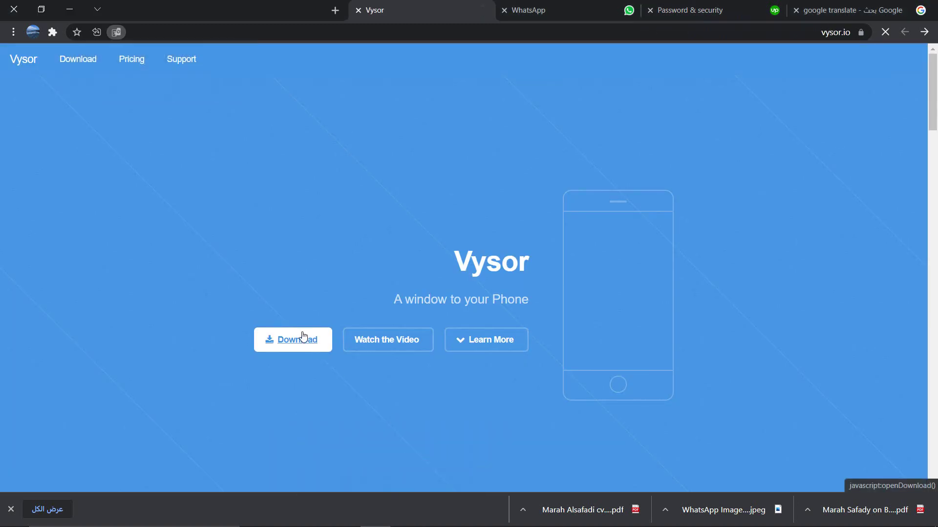
{"action": "left_click", "coordinate": [303, 336]}
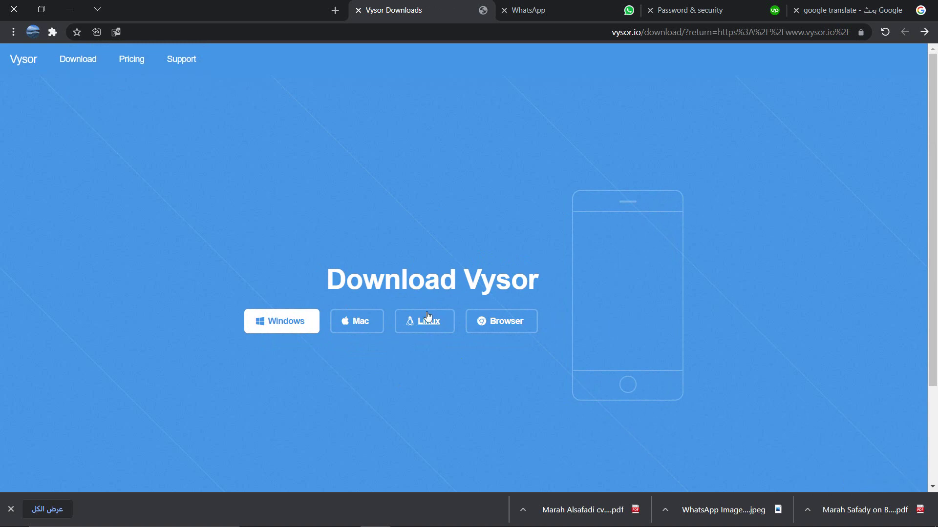
{"action": "left_click", "coordinate": [301, 327]}
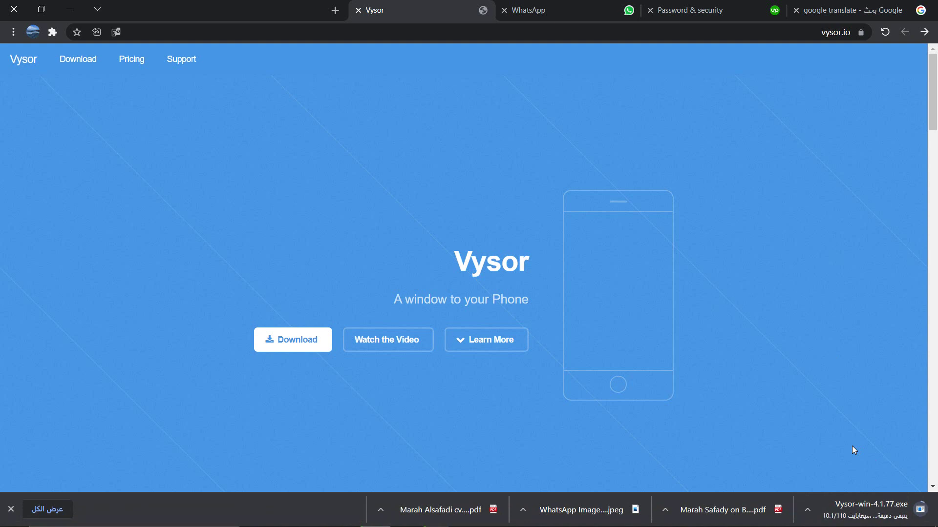
{"action": "mouse_move", "coordinate": [448, 525]}
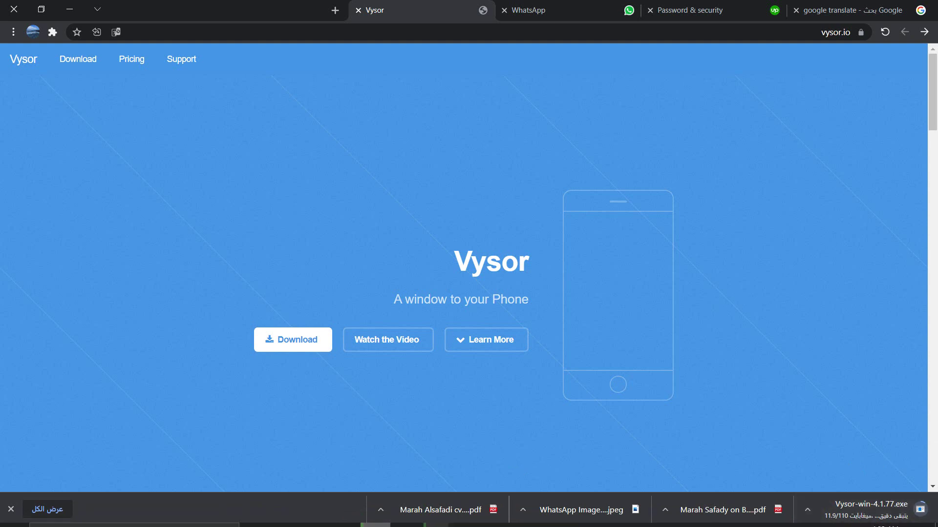
{"action": "left_click", "coordinate": [405, 515]}
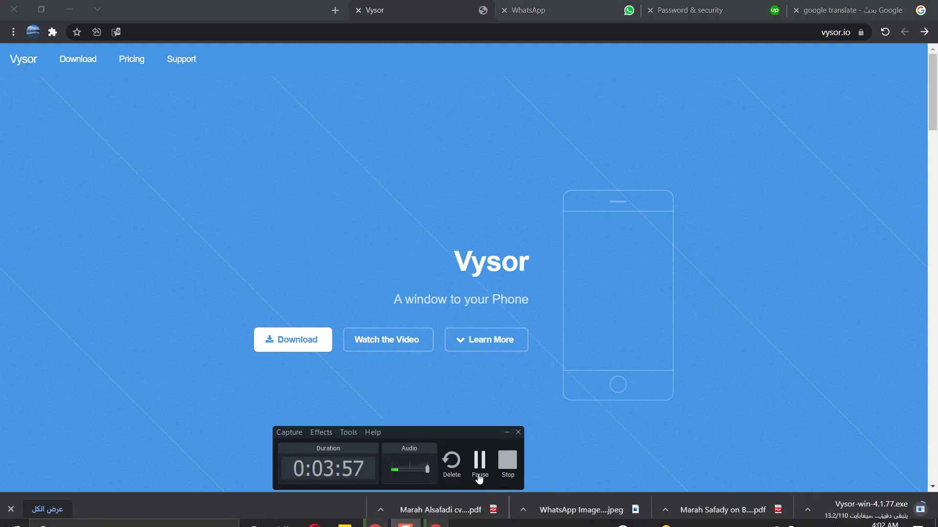
{"action": "left_click", "coordinate": [480, 470]}
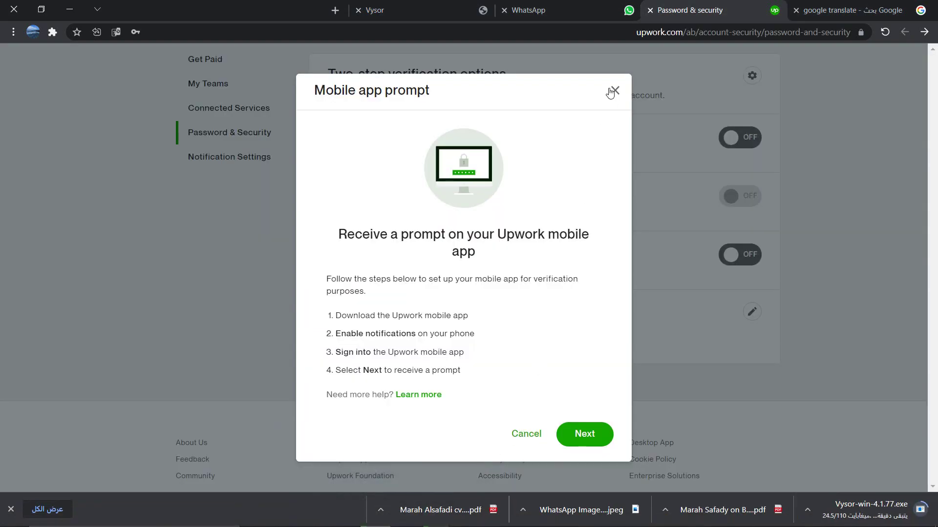
Step: Try to set up two-step verification by mobile app prompt, resending the prompt to the phone once
{"action": "left_click", "coordinate": [611, 91]}
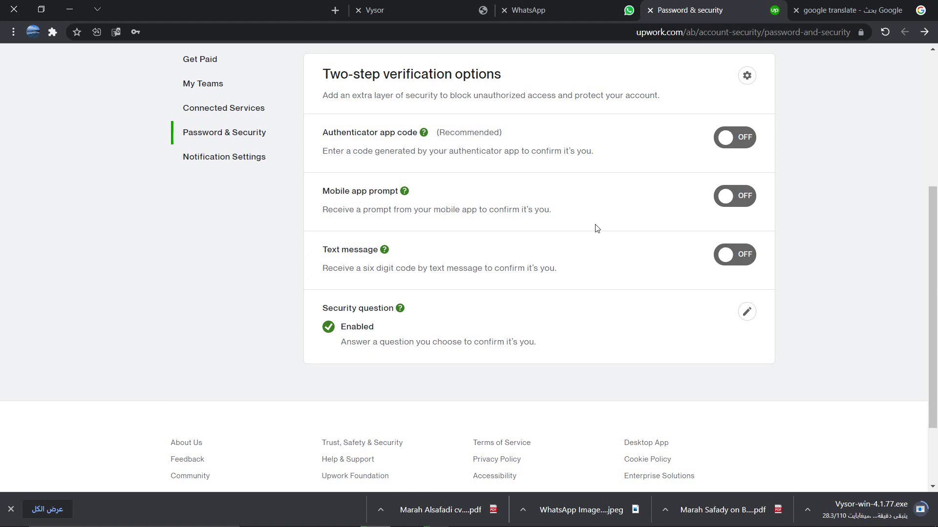
{"action": "left_click", "coordinate": [749, 197]}
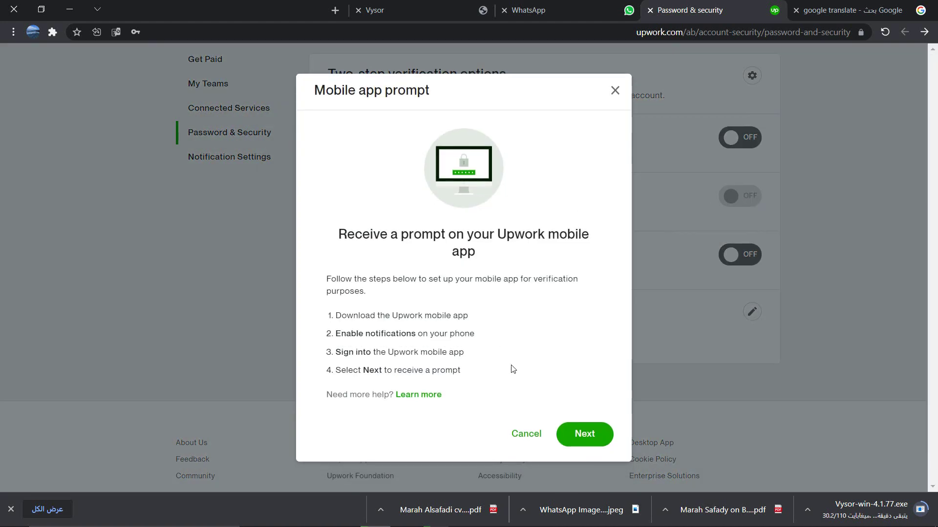
{"action": "left_click", "coordinate": [599, 434]}
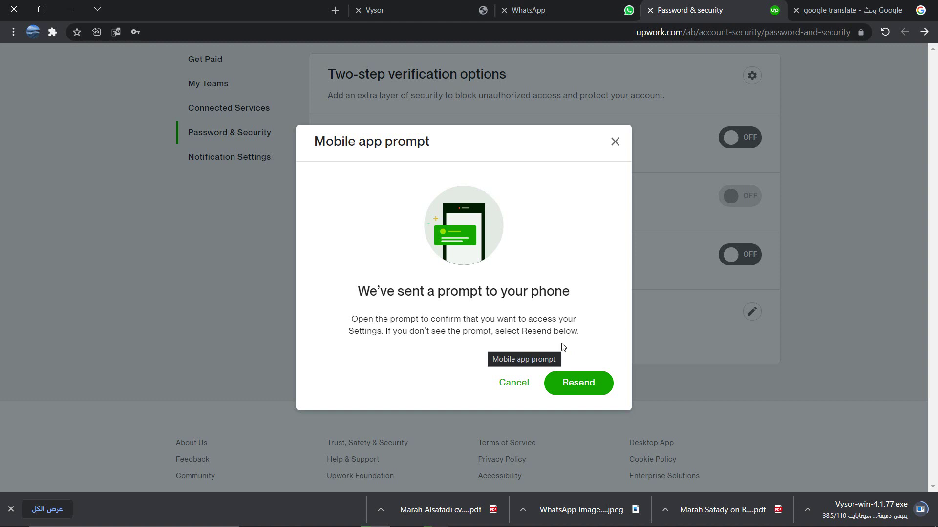
{"action": "left_click", "coordinate": [595, 388]}
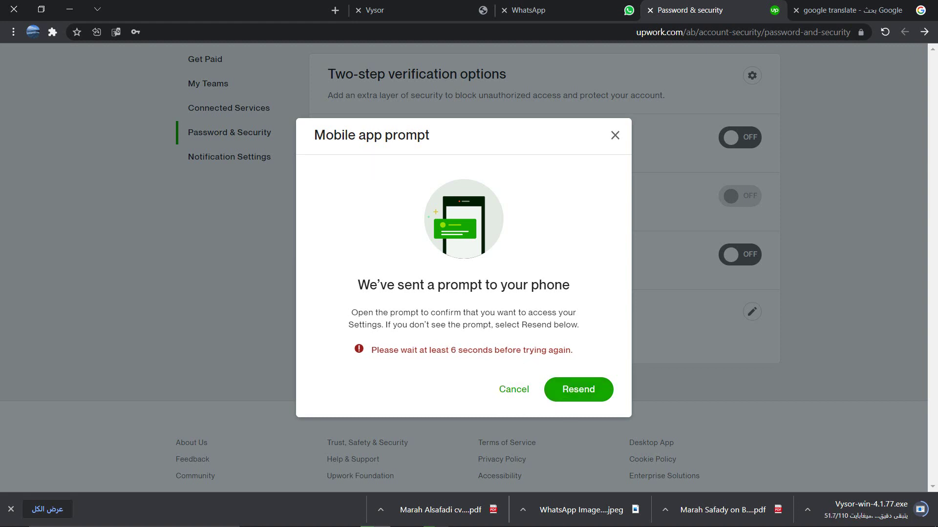
{"action": "left_click", "coordinate": [612, 135]}
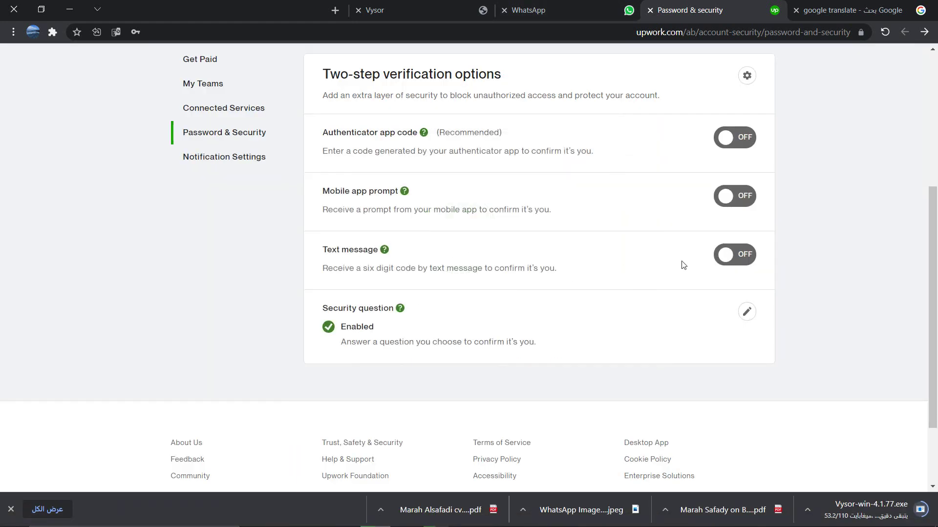
Step: Turn on text message two-step verification in the Password & Security settings
{"action": "left_click", "coordinate": [746, 256]}
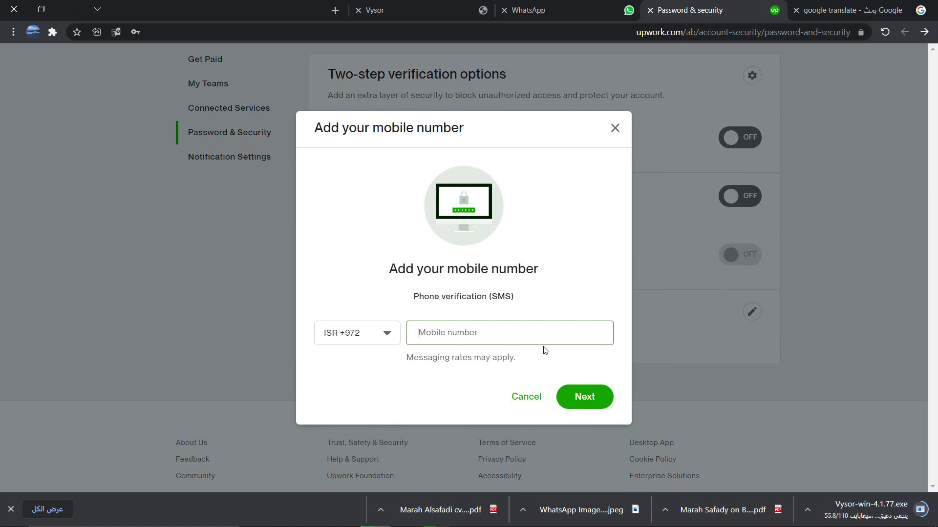
{"action": "left_click", "coordinate": [406, 519]}
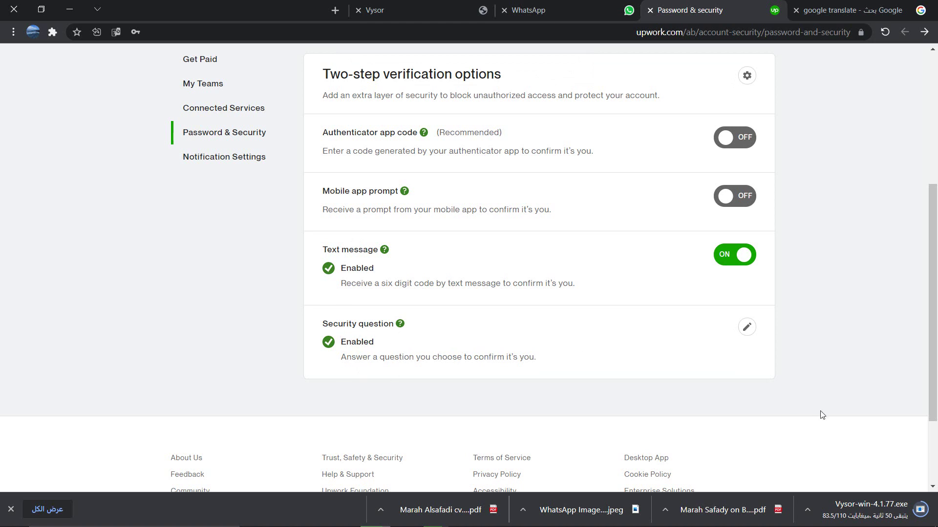
Step: Open the Notification Settings and enable playing a sound for desktop message notifications
{"action": "left_click_drag", "start_coordinate": [931, 324], "coordinate": [927, 293]}
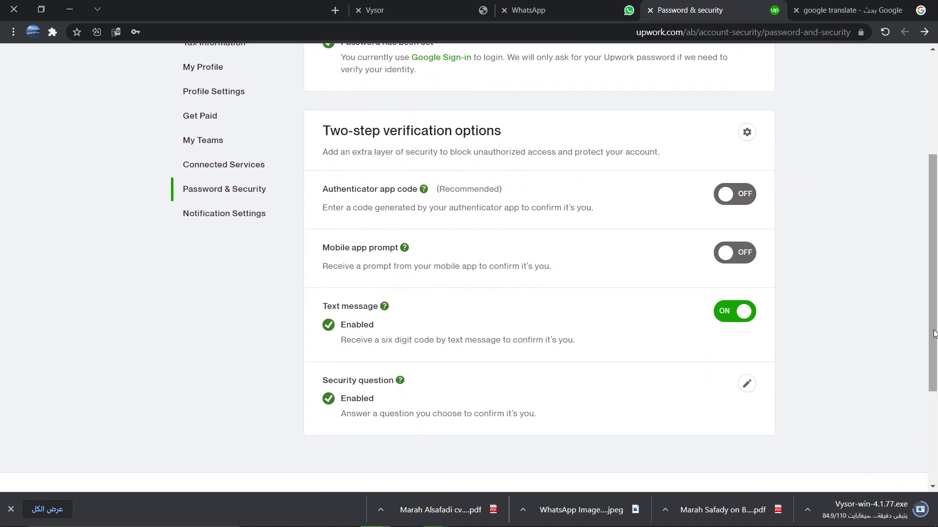
{"action": "left_click_drag", "start_coordinate": [934, 333], "coordinate": [912, 478]}
{"action": "scroll", "coordinate": [912, 485], "scroll_direction": "up", "scroll_amount": 7}
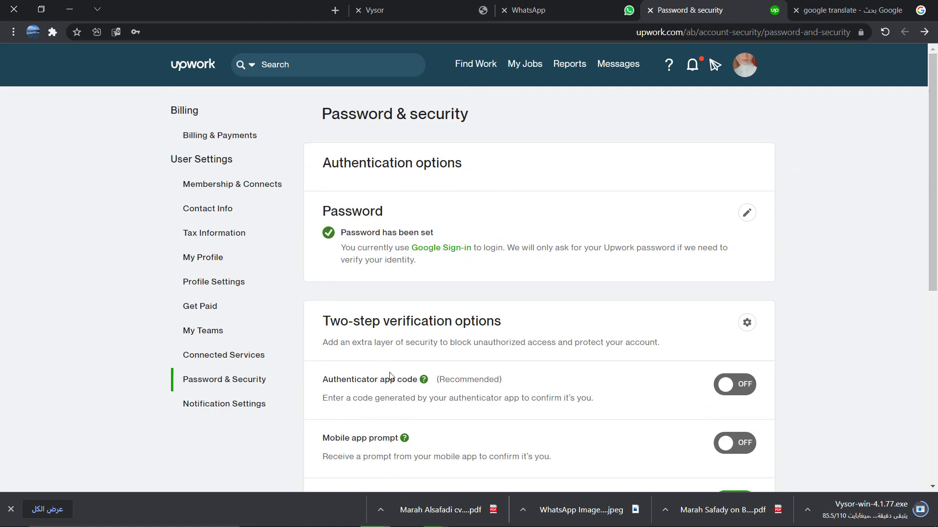
{"action": "left_click", "coordinate": [231, 408]}
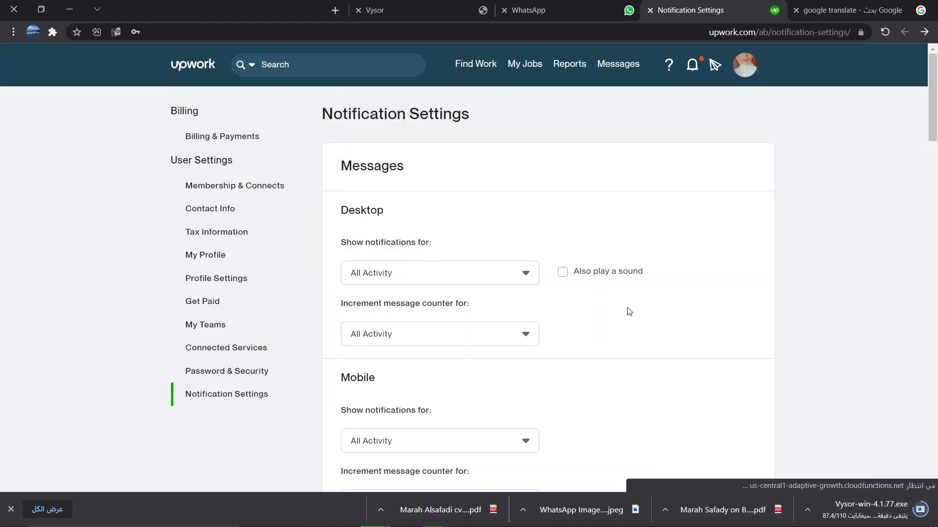
{"action": "left_click_drag", "start_coordinate": [936, 130], "coordinate": [934, 96]}
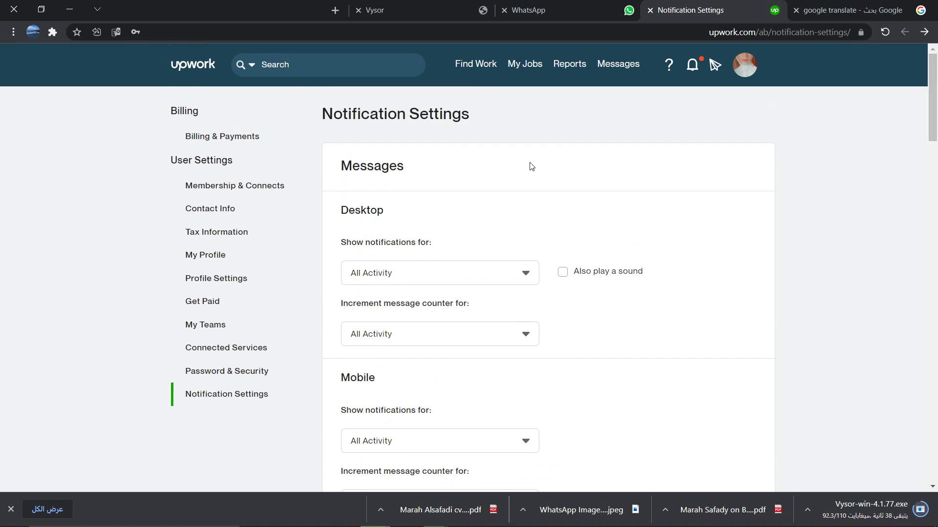
{"action": "left_click", "coordinate": [368, 269]}
{"action": "left_click", "coordinate": [536, 275]}
{"action": "scroll", "coordinate": [548, 281], "scroll_direction": "down", "scroll_amount": 6}
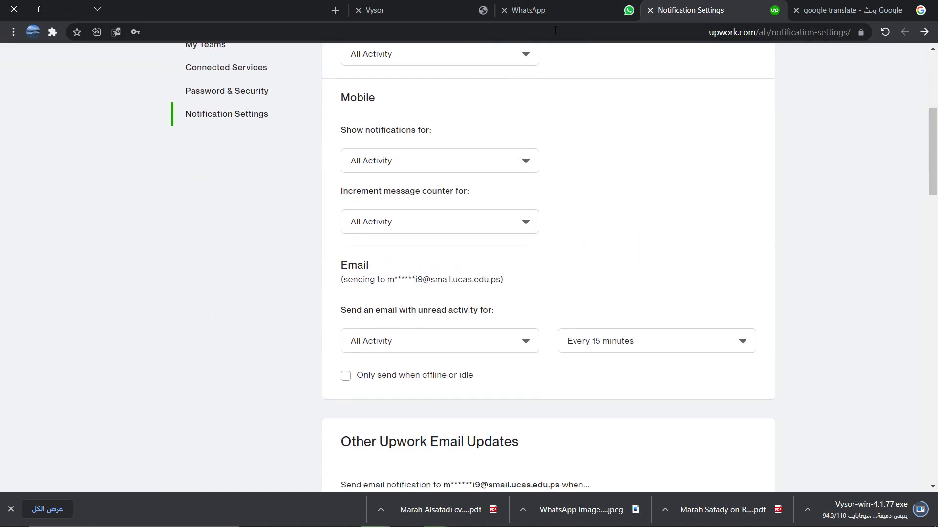
{"action": "scroll", "coordinate": [919, 179], "scroll_direction": "up", "scroll_amount": 3}
{"action": "scroll", "coordinate": [918, 180], "scroll_direction": "down", "scroll_amount": 2}
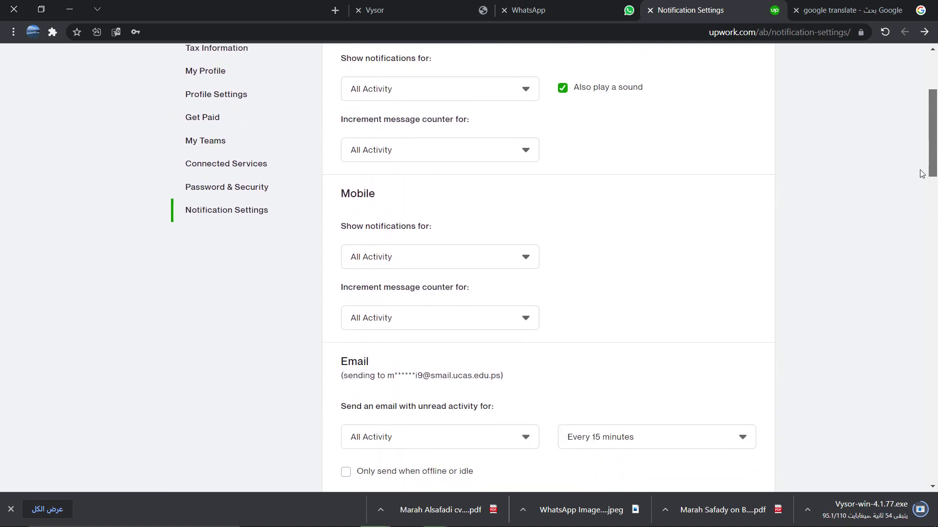
Step: Set the email frequency for unread message activity to Immediate
{"action": "scroll", "coordinate": [918, 179], "scroll_direction": "down", "scroll_amount": 4}
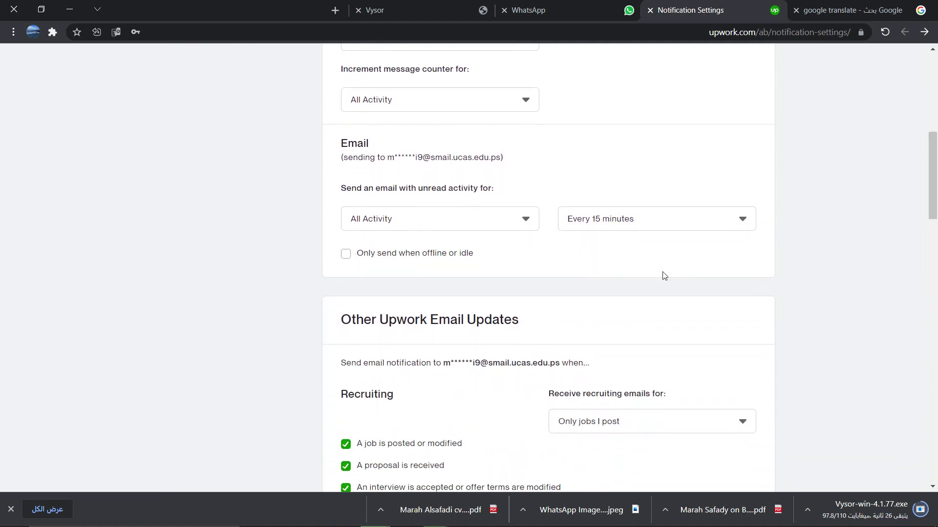
{"action": "scroll", "coordinate": [821, 205], "scroll_direction": "down", "scroll_amount": 2}
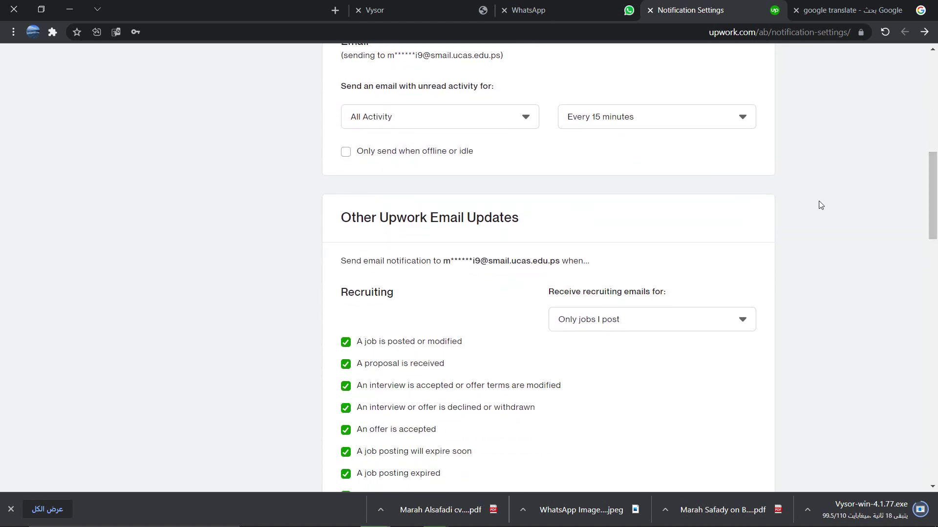
{"action": "left_click", "coordinate": [689, 126]}
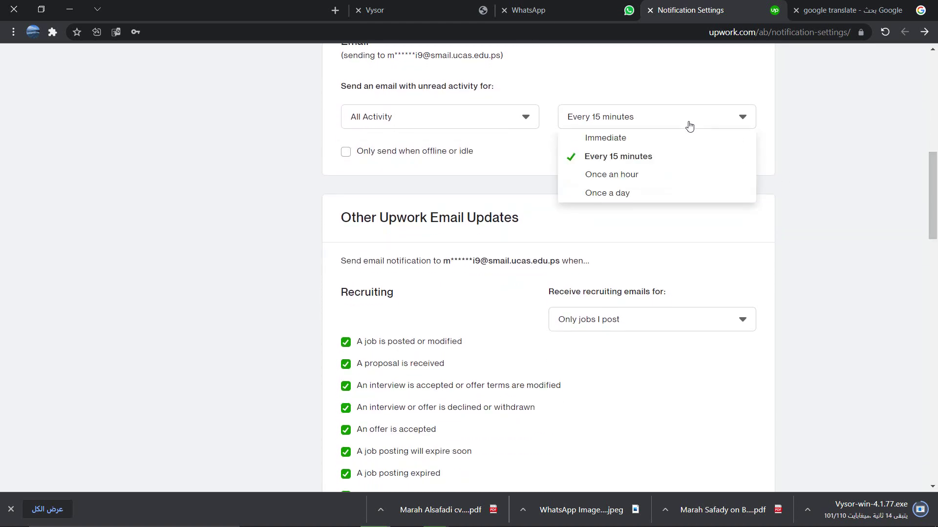
{"action": "left_click", "coordinate": [670, 142]}
Step: Set the recruiting emails to cover "Jobs my team and I post"
{"action": "scroll", "coordinate": [937, 222], "scroll_direction": "down", "scroll_amount": 2}
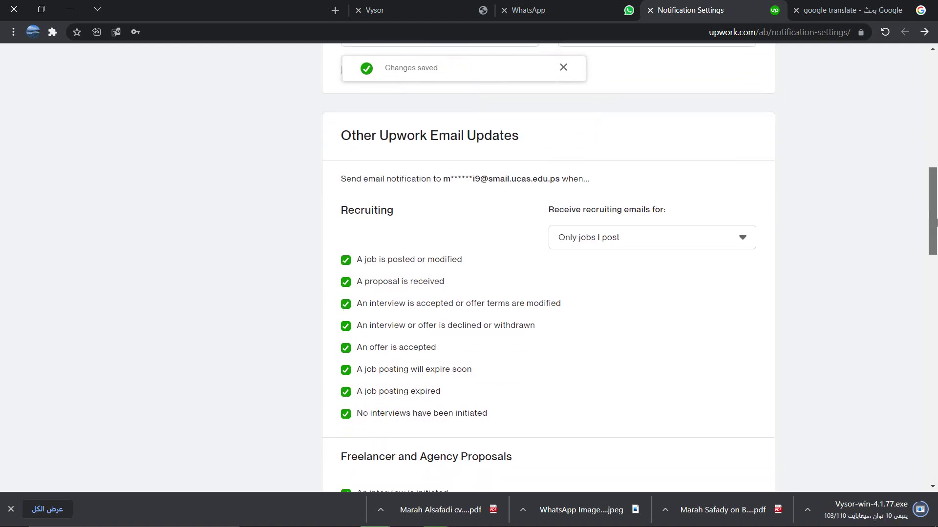
{"action": "scroll", "coordinate": [936, 222], "scroll_direction": "down", "scroll_amount": 2}
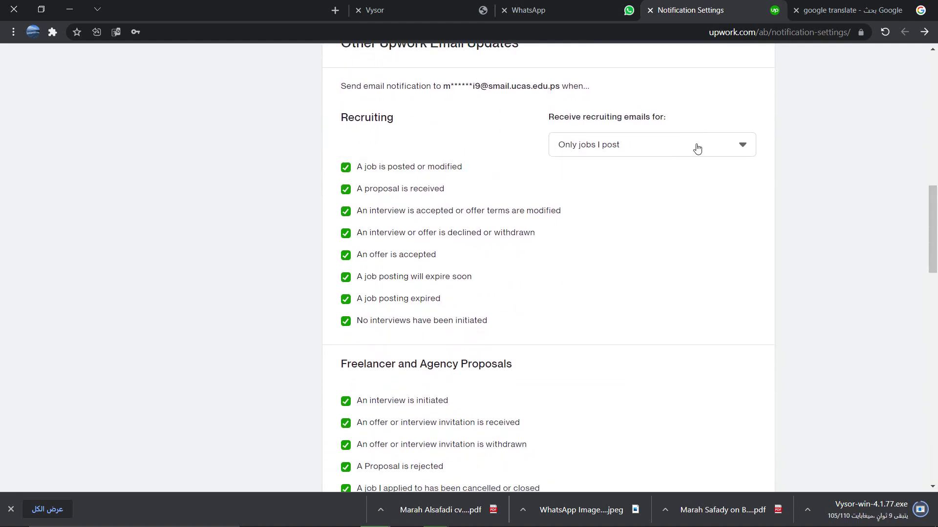
{"action": "left_click", "coordinate": [697, 149]}
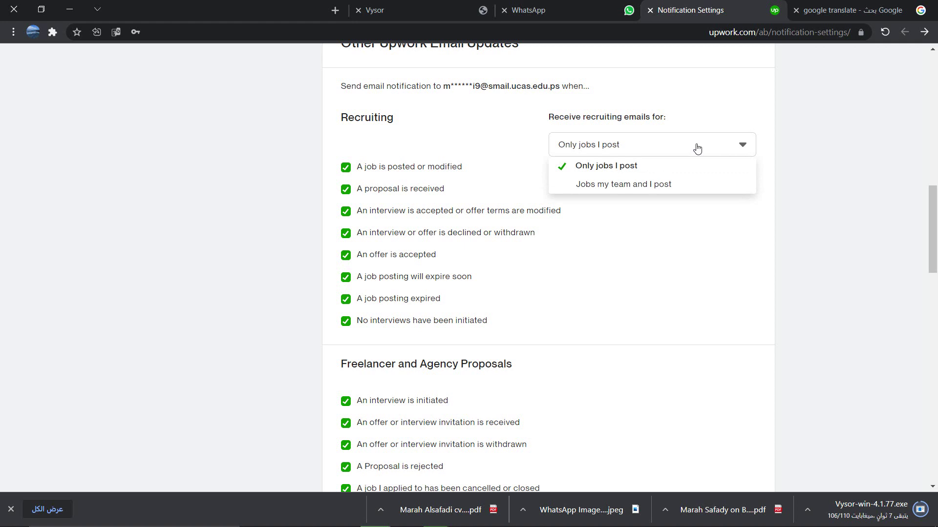
{"action": "left_click", "coordinate": [679, 185]}
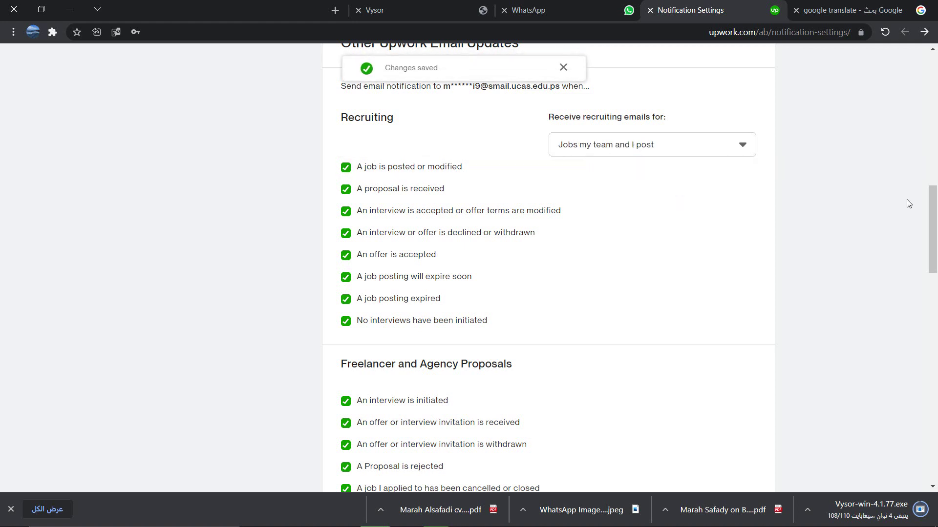
Step: View the Billing & Payments settings and the Membership & Connects summary
{"action": "left_click_drag", "start_coordinate": [935, 229], "coordinate": [936, 232]}
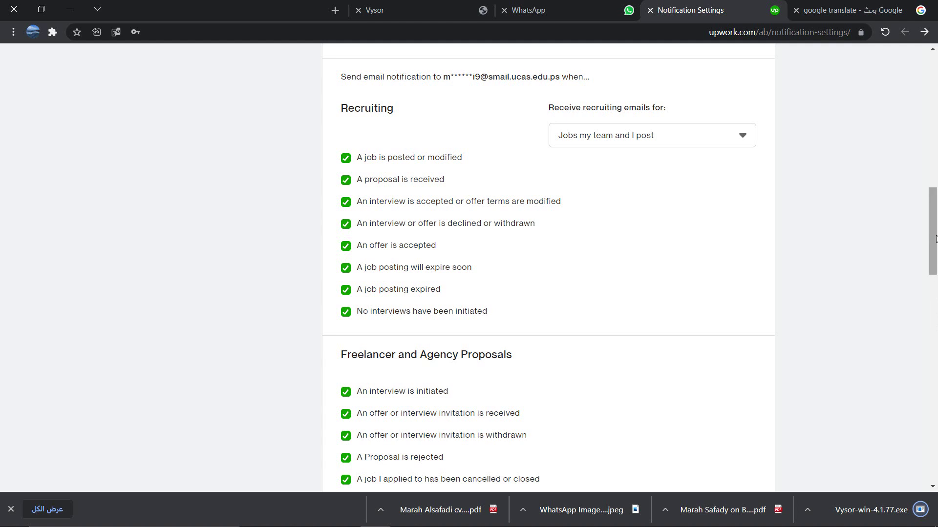
{"action": "left_click_drag", "start_coordinate": [935, 239], "coordinate": [885, 166]}
{"action": "scroll", "coordinate": [547, 269], "scroll_direction": "up", "scroll_amount": 7}
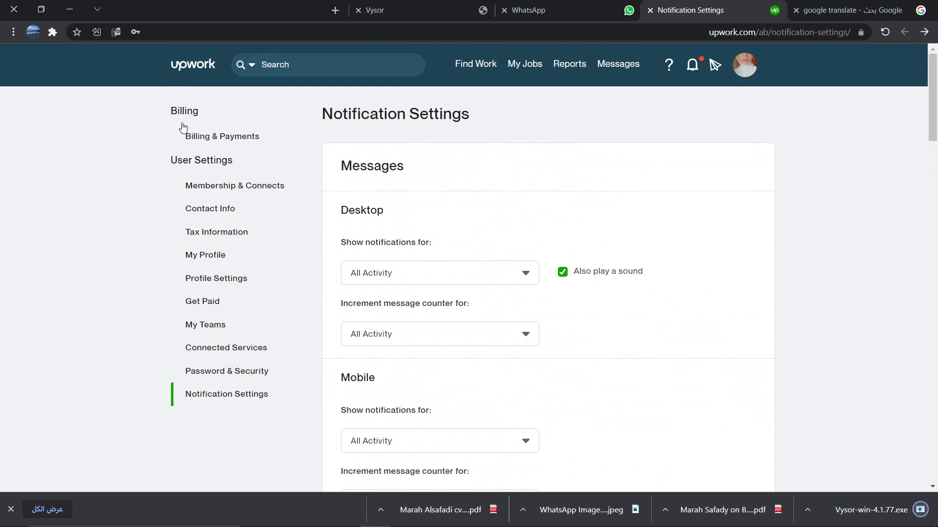
{"action": "left_click", "coordinate": [203, 140]}
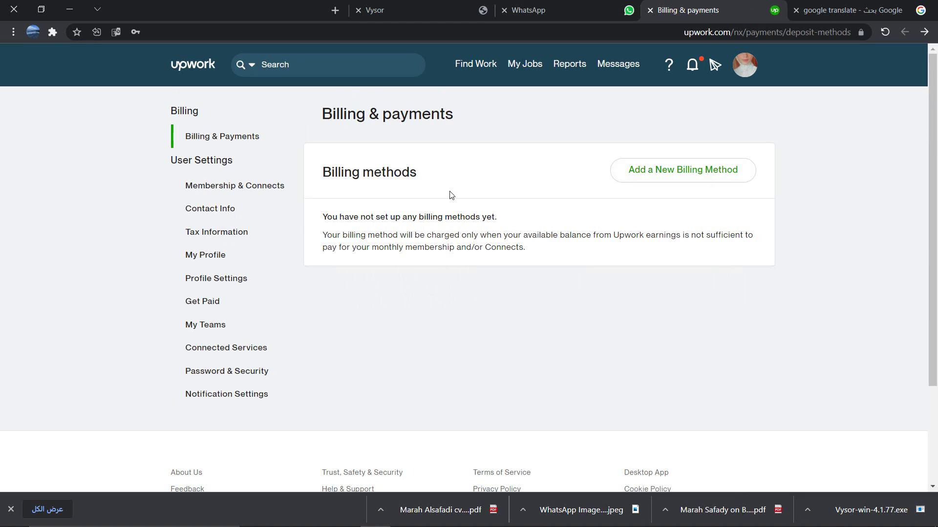
{"action": "left_click", "coordinate": [244, 190]}
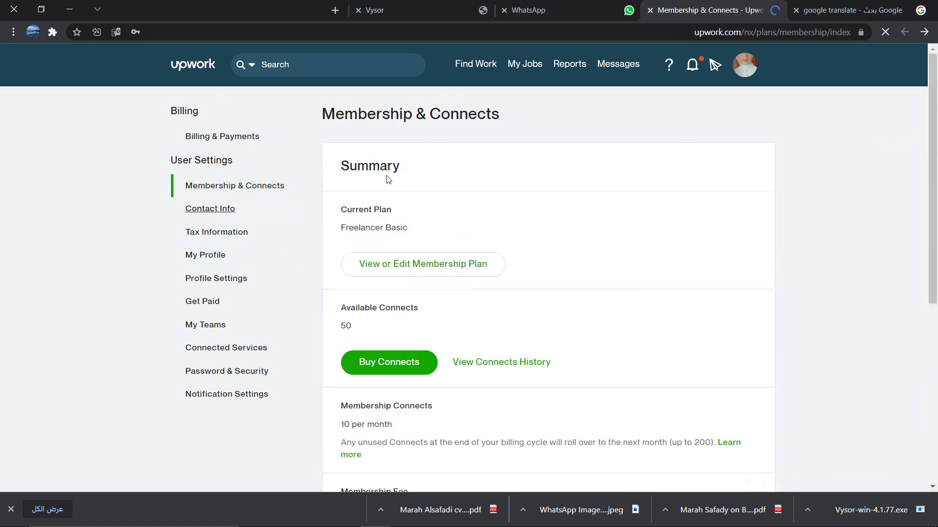
{"action": "mouse_move", "coordinate": [933, 213]}
{"action": "left_mouse_down"}
{"action": "mouse_move", "coordinate": [936, 285]}
{"action": "mouse_move", "coordinate": [934, 214]}
{"action": "left_mouse_up"}
{"action": "left_click_drag", "start_coordinate": [935, 201], "coordinate": [621, 155]}
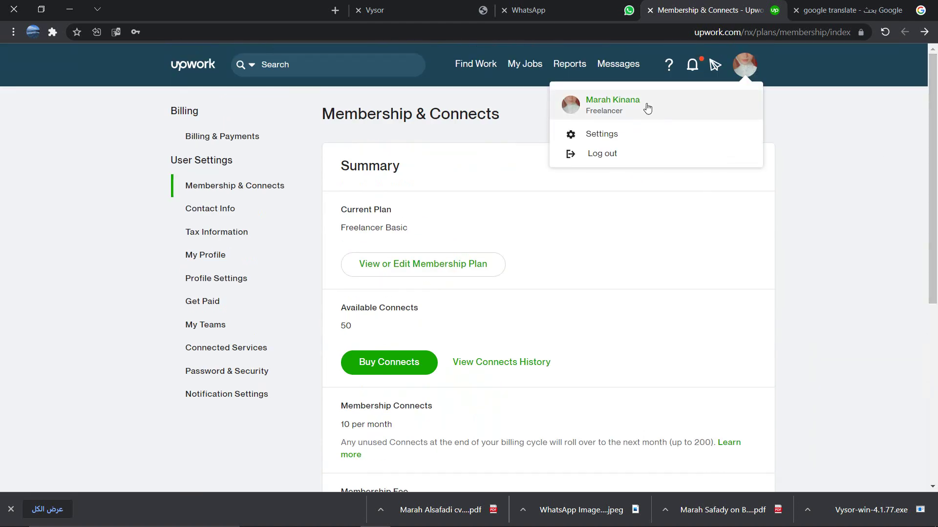
Step: Go to the Find Work page and open the form for adding other experiences from the profile completeness summary
{"action": "mouse_move", "coordinate": [468, 72]}
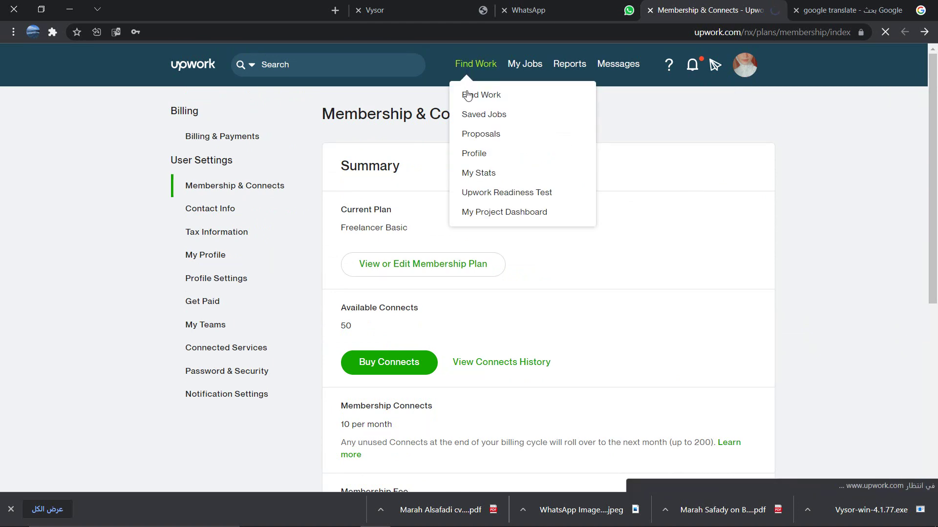
{"action": "left_click", "coordinate": [468, 95]}
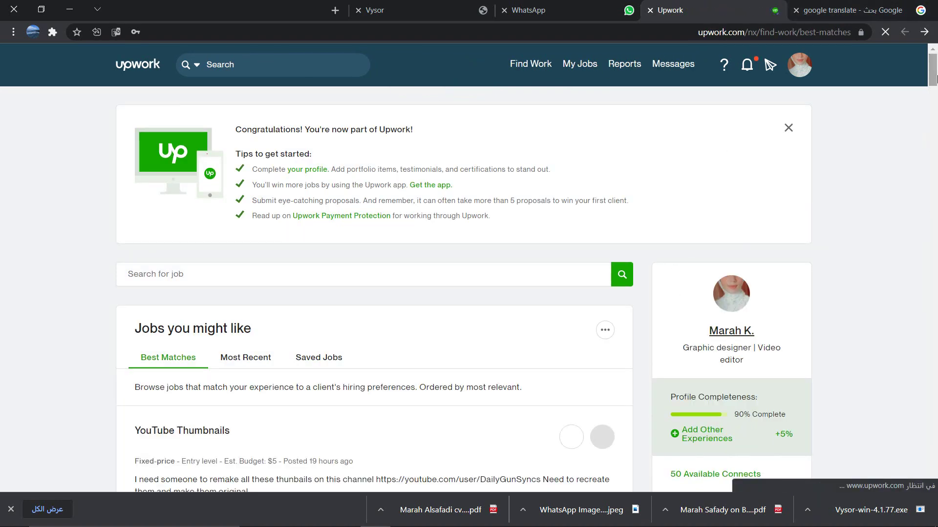
{"action": "left_click_drag", "start_coordinate": [935, 73], "coordinate": [936, 96]}
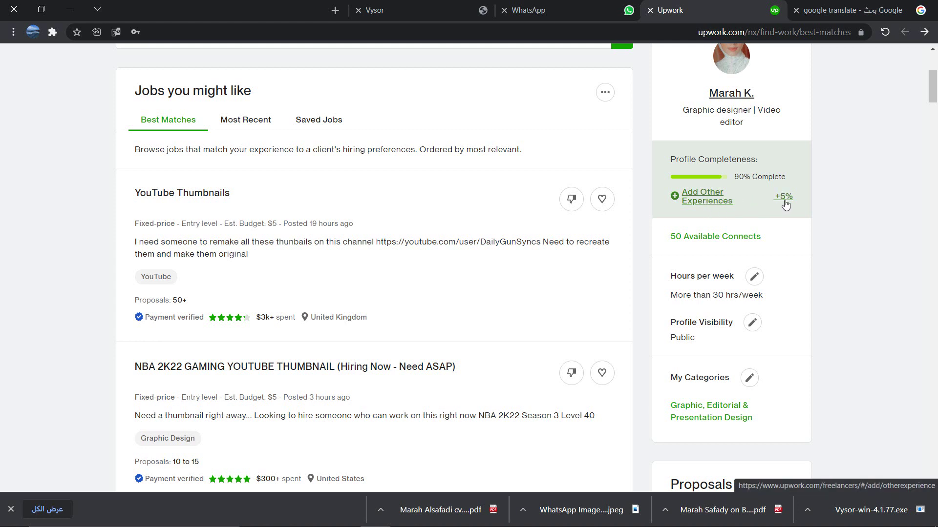
{"action": "left_click", "coordinate": [710, 201]}
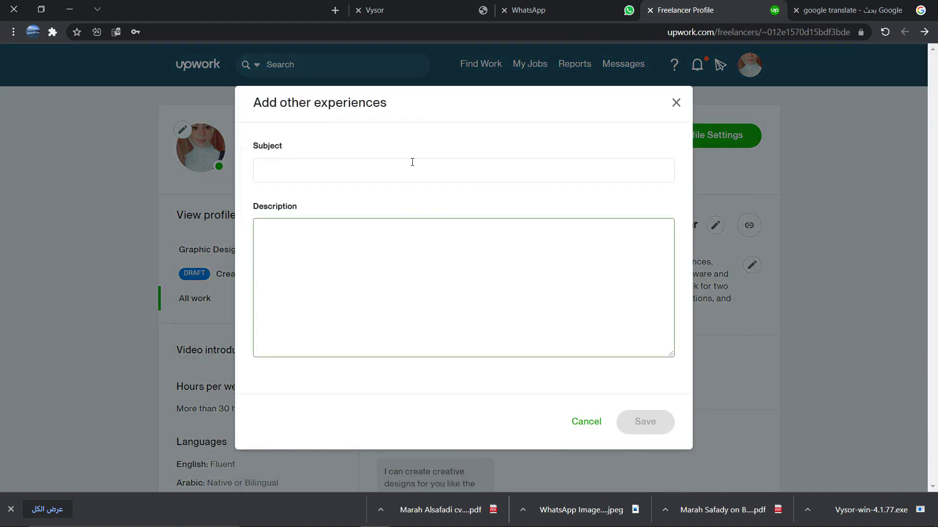
Step: Enter "Android Developer" as the subject of the other experience
{"action": "left_click", "coordinate": [413, 163]}
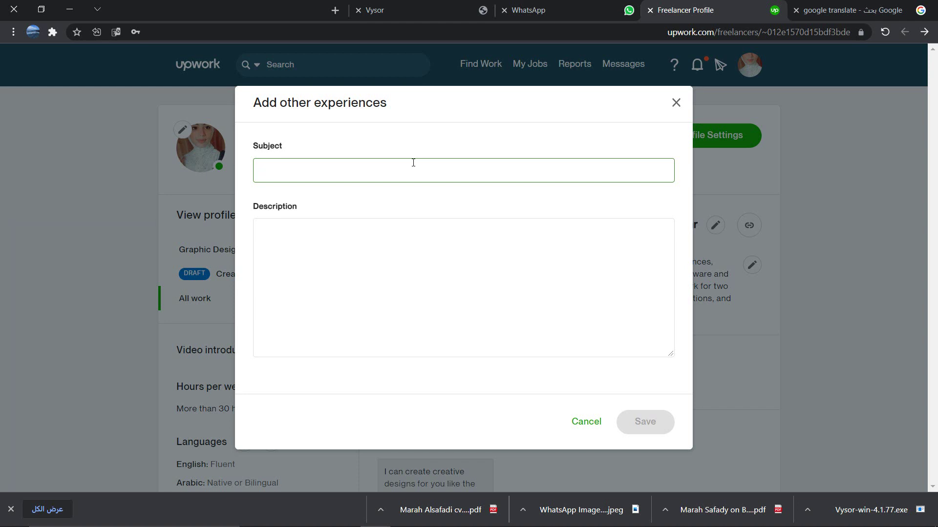
{"action": "type", "text": "And"}
{"action": "type", "text": "roid Deve"}
{"action": "type", "text": "k"}
{"action": "type", "text": "loper"}
Step: Begin the experience description with "I worked as an Android Developer at WEIDIA fro month"
{"action": "left_click", "coordinate": [386, 248]}
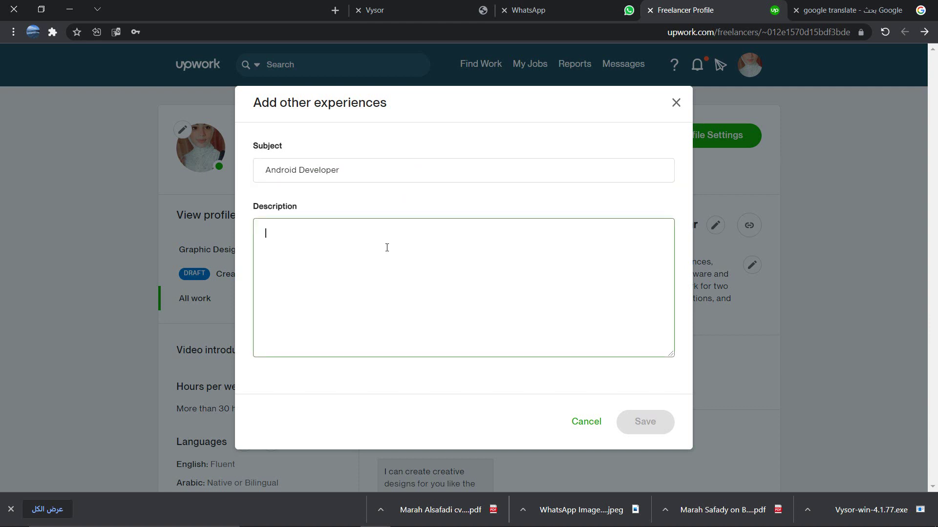
{"action": "type", "text": "I workes"}
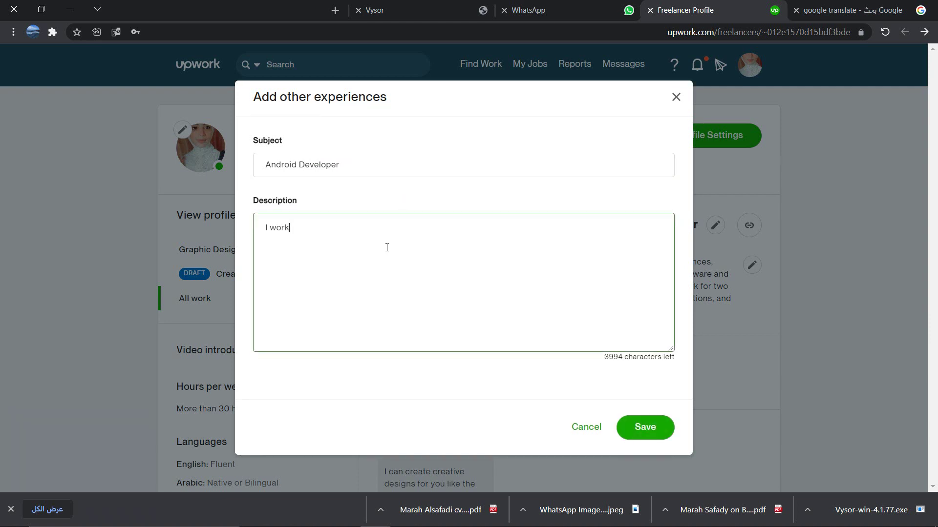
{"action": "key", "text": "BackSpace"}
{"action": "key", "text": "BackSpace"}
{"action": "type", "text": "d as  an Android A Deve"}
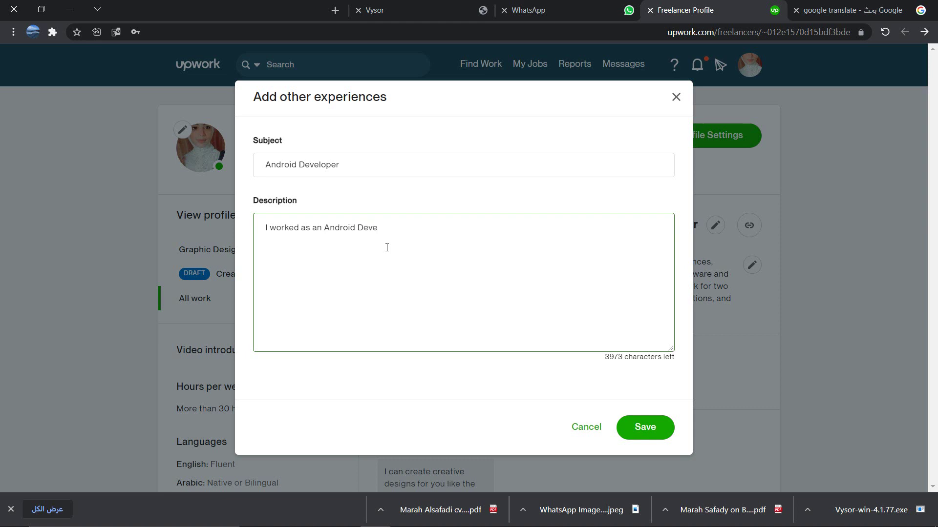
{"action": "type", "text": "loper at"}
{"action": "type", "text": " UCAS"}
{"action": "key", "text": "BackSpace"}
{"action": "key", "text": "BackSpace"}
{"action": "key", "text": "BackSpace"}
{"action": "key", "text": "BackSpace"}
{"action": "key", "text": "BackSpace"}
{"action": "type", "text": "WEIDIA  fro  mo"}
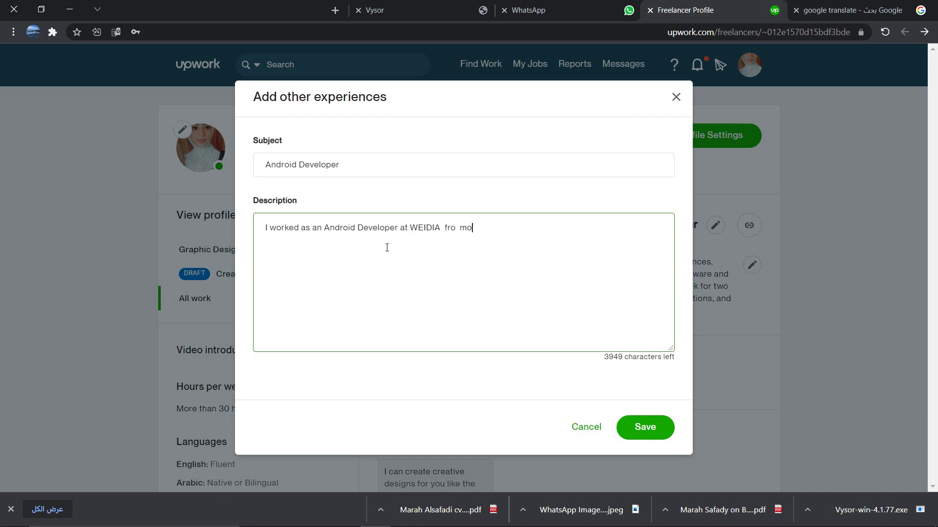
{"action": "type", "text": "nth "}
Step: Continue the experience description with ", am very good in JAVA ,"
{"action": "type", "text": "< i"}
{"action": "key", "text": "BackSpace"}
{"action": "key", "text": "BackSpace"}
{"action": "key", "text": "BackSpace"}
{"action": "key", "text": "BackSpace"}
{"action": "type", "text": ", am very good i J"}
{"action": "key", "text": "BackSpace"}
{"action": "type", "text": "n JAVA , "}
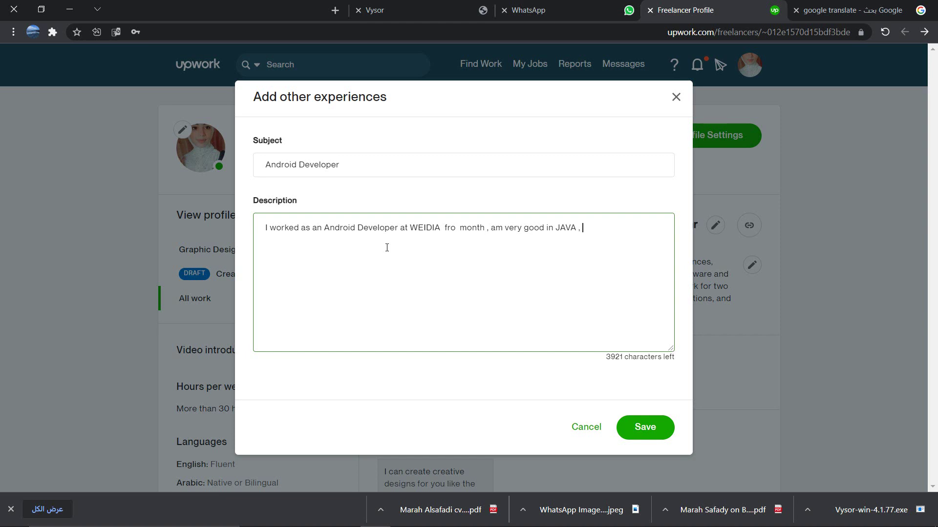
Step: Finish the experience description with "DART" and save the experience
{"action": "type", "text": "FLUTTER"}
{"action": "key", "text": "BackSpace"}
{"action": "key", "text": "BackSpace"}
{"action": "key", "text": "BackSpace"}
{"action": "key", "text": "BackSpace"}
{"action": "key", "text": "BackSpace"}
{"action": "key", "text": "BackSpace"}
{"action": "key", "text": "BackSpace"}
{"action": "type", "text": "Da"}
{"action": "key", "text": "BackSpace"}
{"action": "type", "text": "ART"}
{"action": "left_click", "coordinate": [645, 428]}
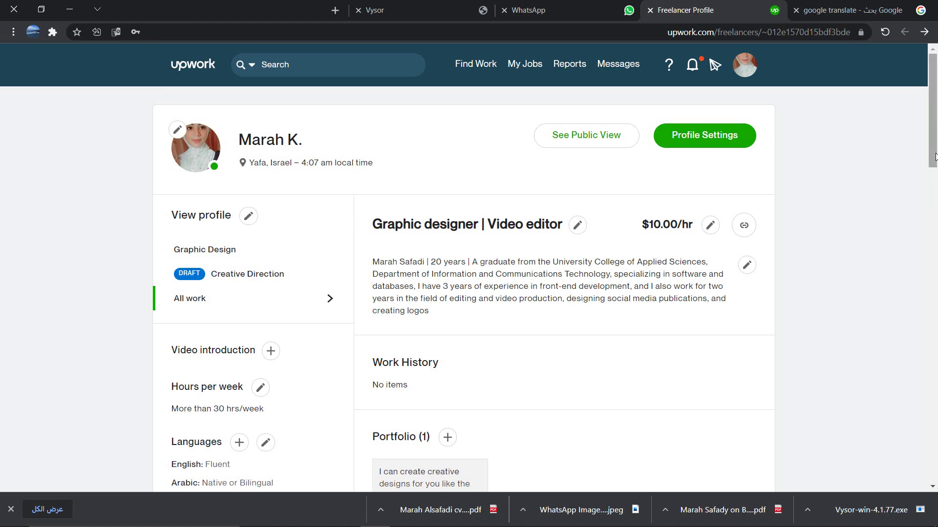
Step: Start adding a new portfolio project from the Portfolio section of the freelancer profile
{"action": "left_click_drag", "start_coordinate": [933, 155], "coordinate": [924, 218]}
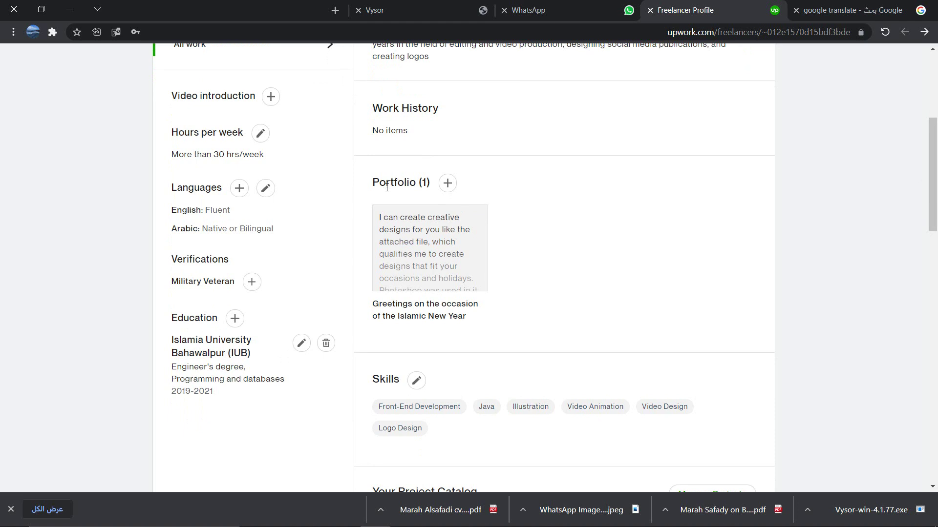
{"action": "left_click", "coordinate": [445, 189]}
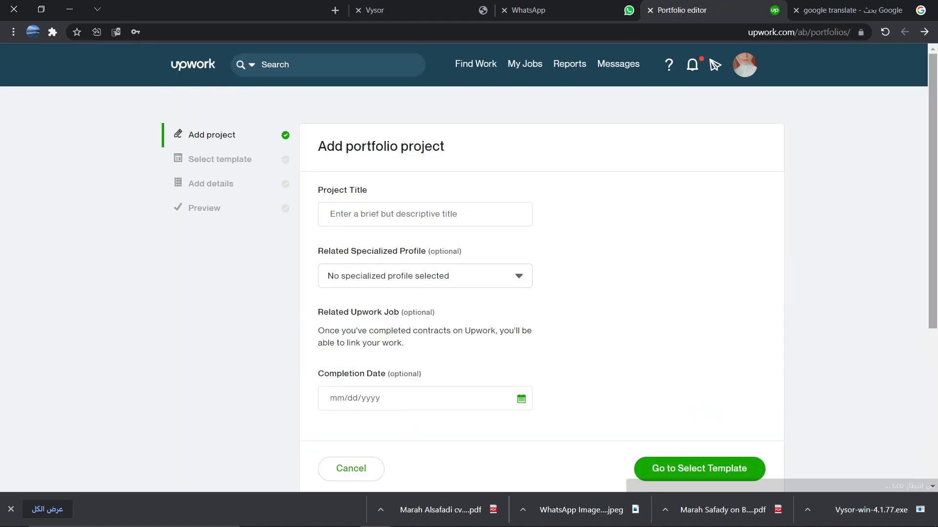
{"action": "scroll", "coordinate": [936, 149], "scroll_direction": "down", "scroll_amount": 4}
{"action": "scroll", "coordinate": [936, 149], "scroll_direction": "up", "scroll_amount": 3}
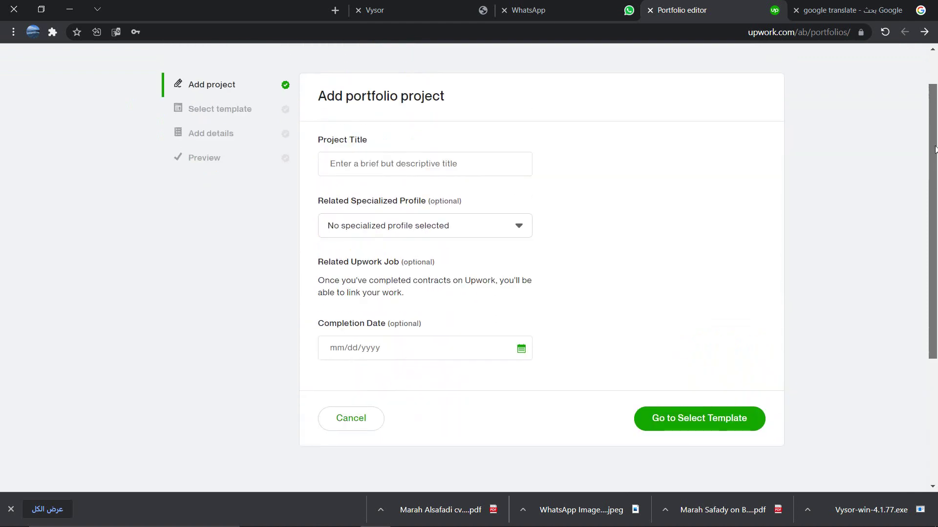
{"action": "scroll", "coordinate": [935, 149], "scroll_direction": "up", "scroll_amount": 1}
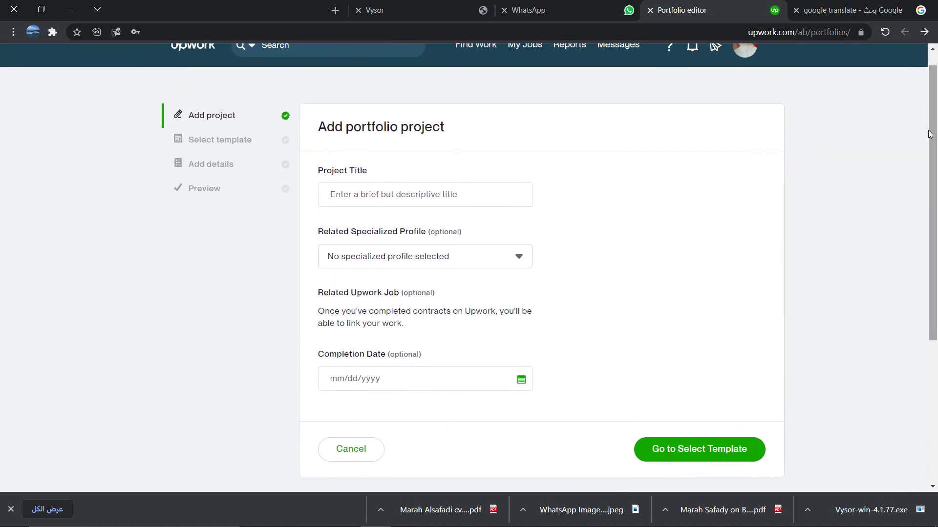
{"action": "mouse_move", "coordinate": [345, 521]}
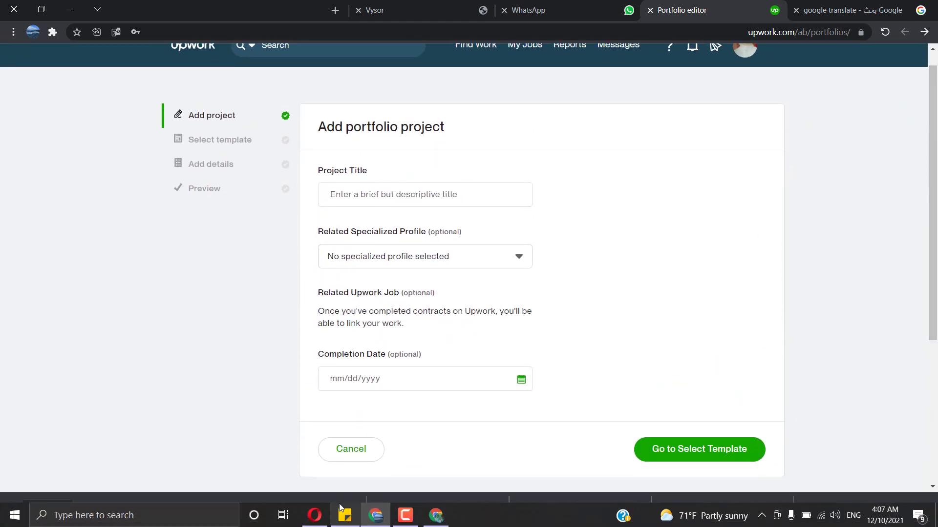
{"action": "left_click", "coordinate": [411, 521]}
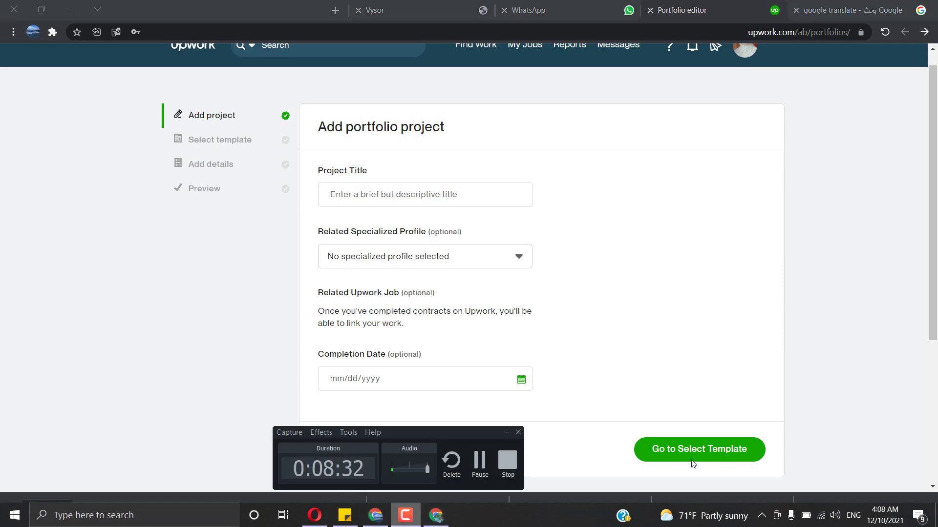
{"action": "left_click", "coordinate": [484, 469]}
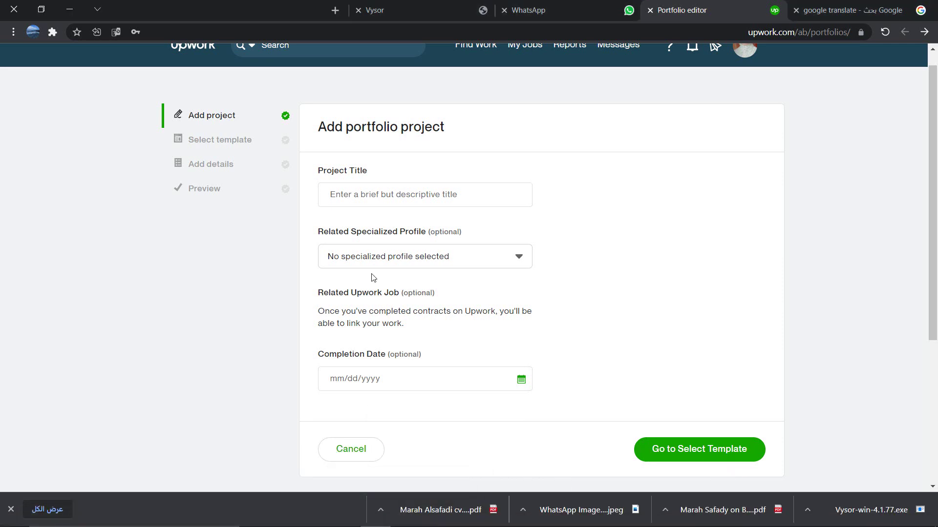
Step: Switch to Opera to view the sweets business card project on Behance, and return to the portfolio project form
{"action": "left_click", "coordinate": [358, 190]}
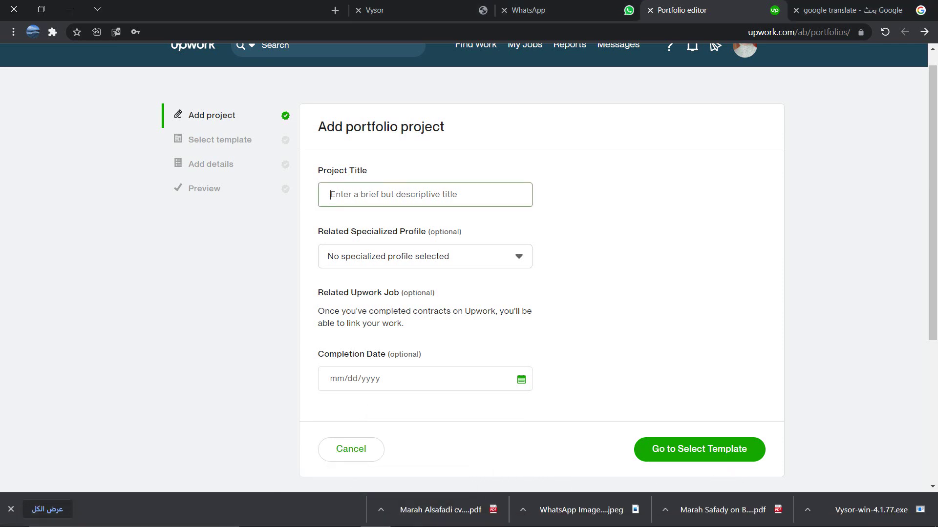
{"action": "mouse_move", "coordinate": [467, 522]}
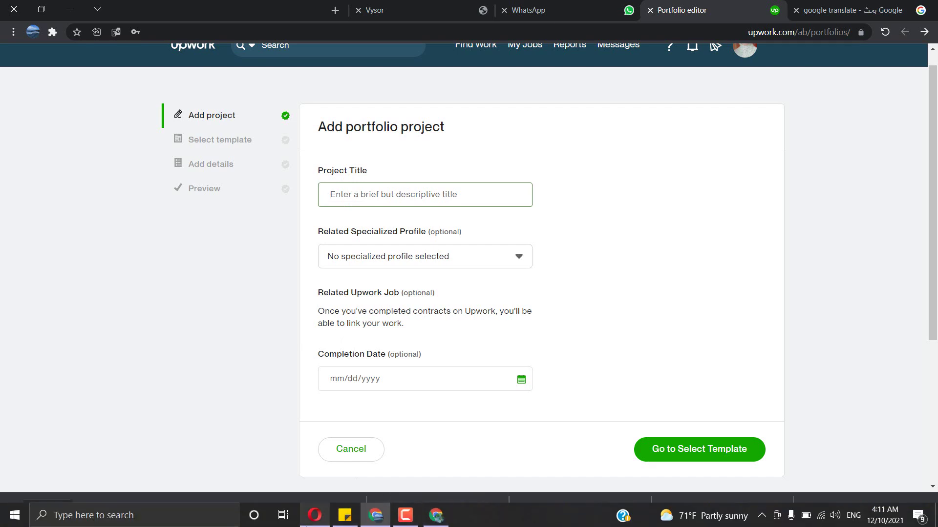
{"action": "left_click", "coordinate": [314, 515]}
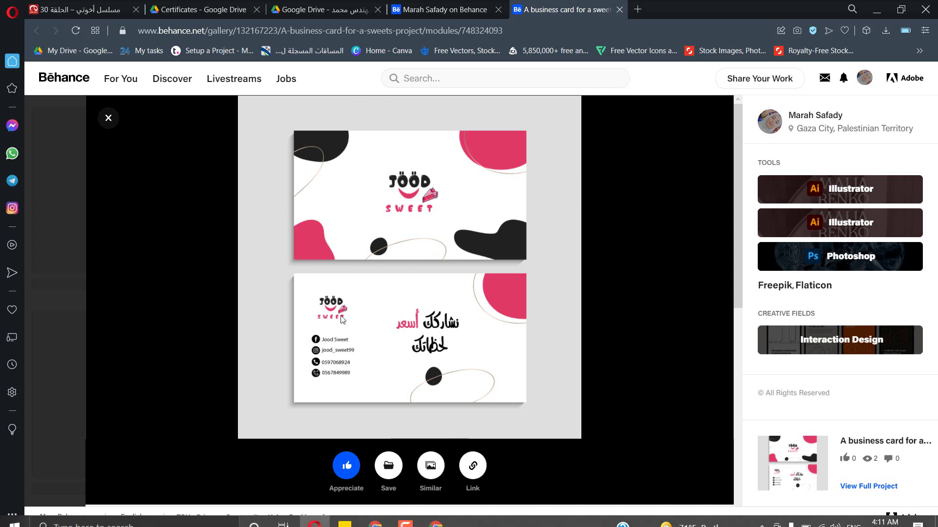
{"action": "left_click", "coordinate": [384, 523]}
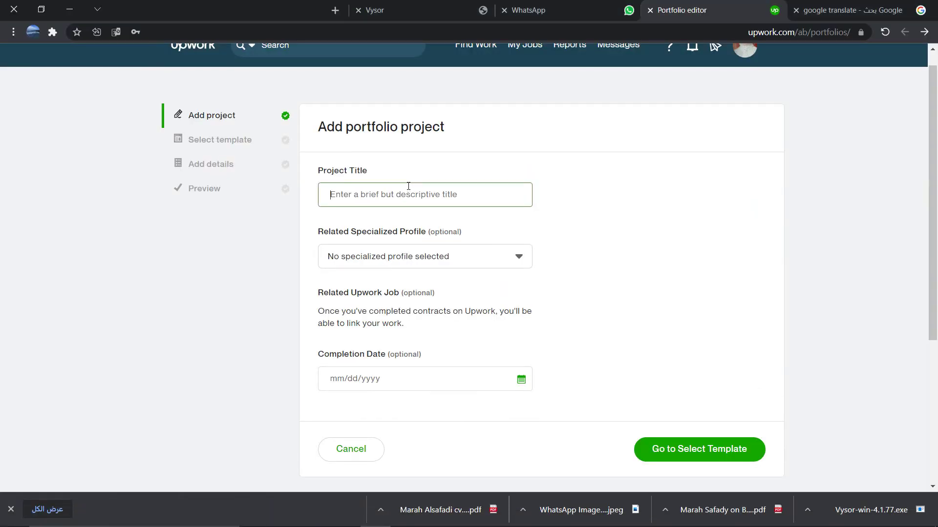
Step: Translate "بزنس كارد لمتجر حلويات" from Arabic to English in Google Translate and copy the translation
{"action": "type", "text": "Bus"}
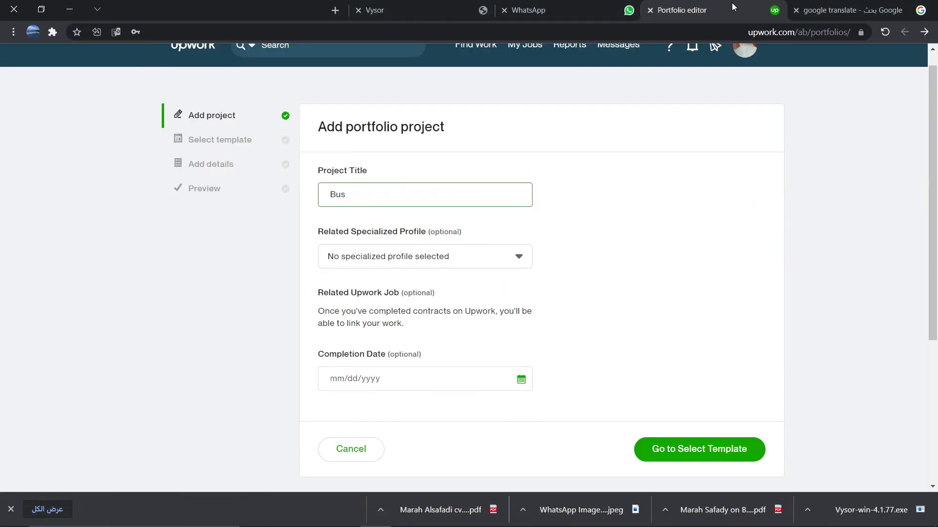
{"action": "left_click", "coordinate": [826, 7]}
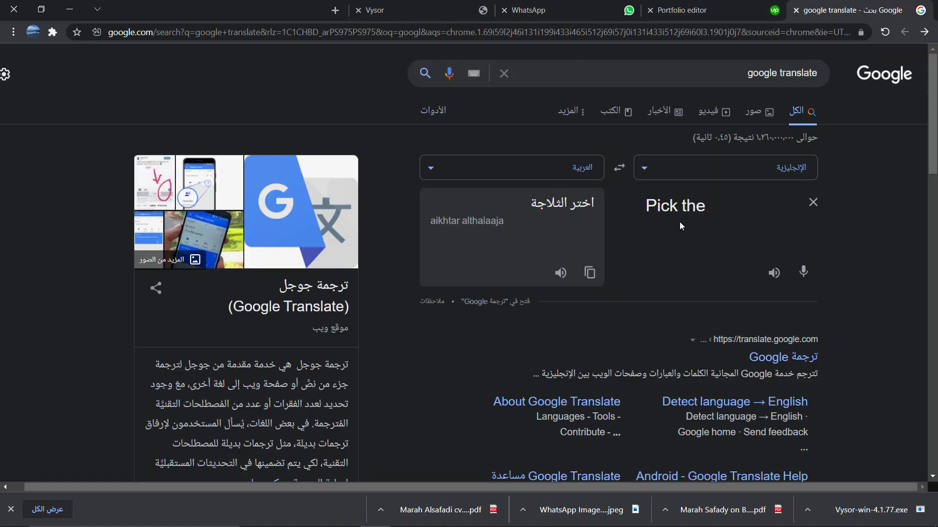
{"action": "triple_click", "coordinate": [674, 198]}
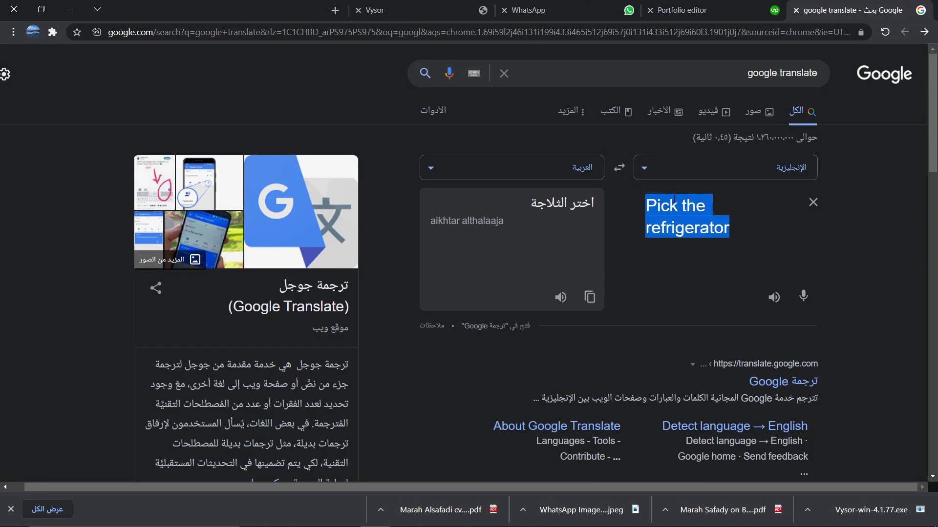
{"action": "type", "text": "بزنس كار"}
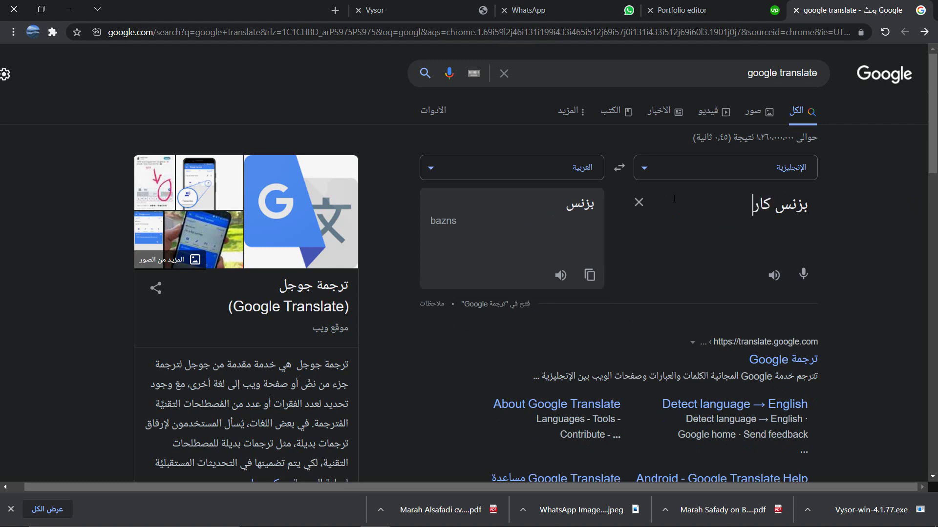
{"action": "type", "text": "د لمتجر"}
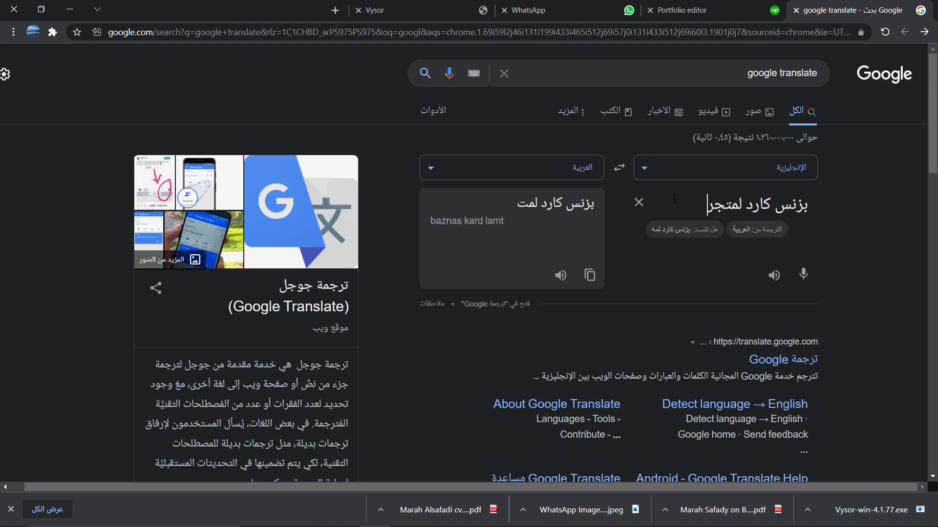
{"action": "type", "text": " حلويات"}
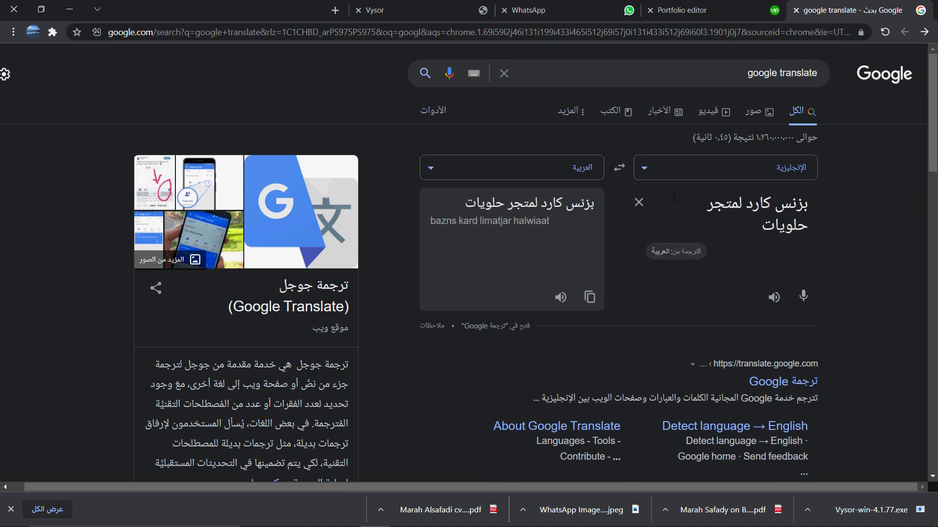
{"action": "left_click", "coordinate": [677, 251]}
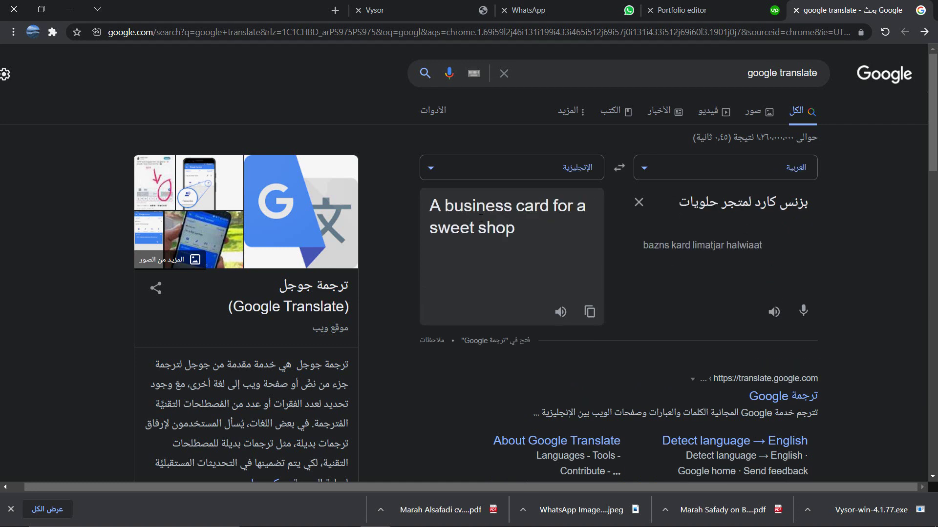
{"action": "left_click", "coordinate": [588, 317]}
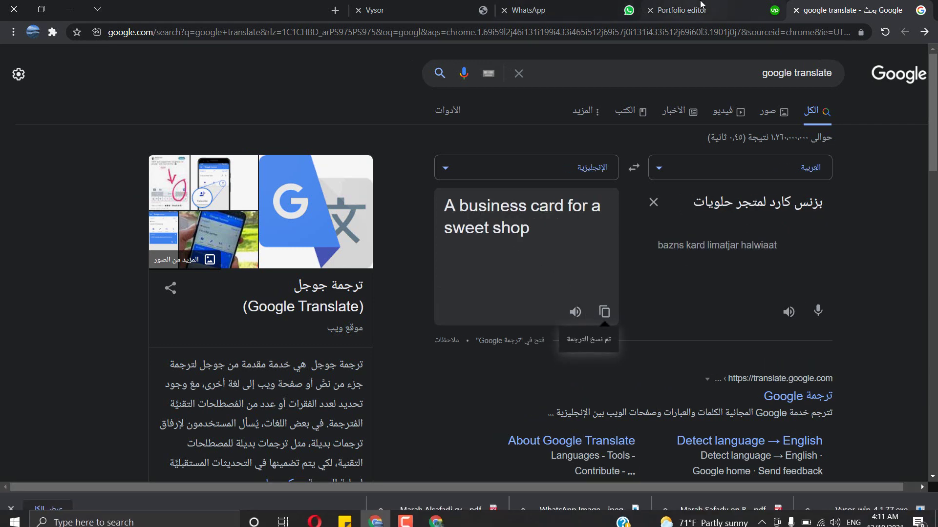
Step: Replace the portfolio project title with the copied text "A business card for a sweet shop"
{"action": "left_click", "coordinate": [700, 4]}
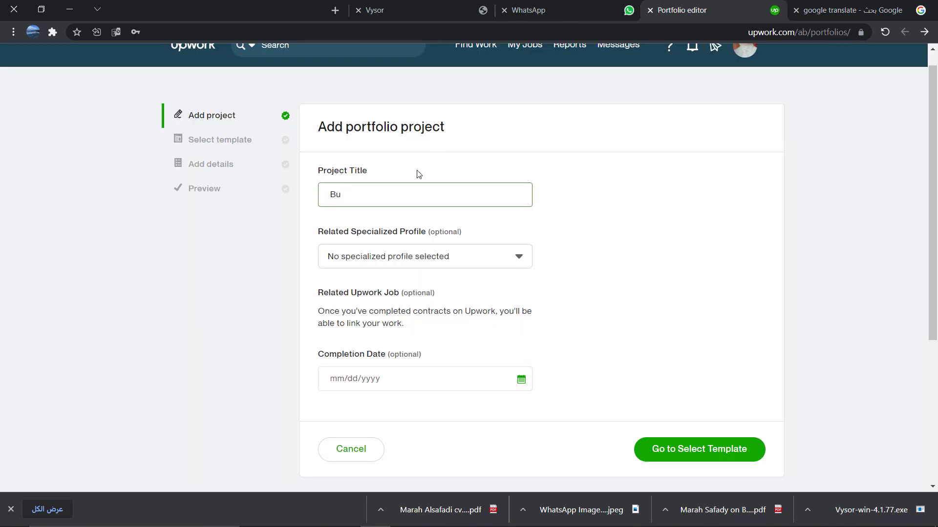
{"action": "key", "text": "BackSpace"}
{"action": "key", "text": "BackSpace"}
{"action": "key", "text": "ctrl+v"}
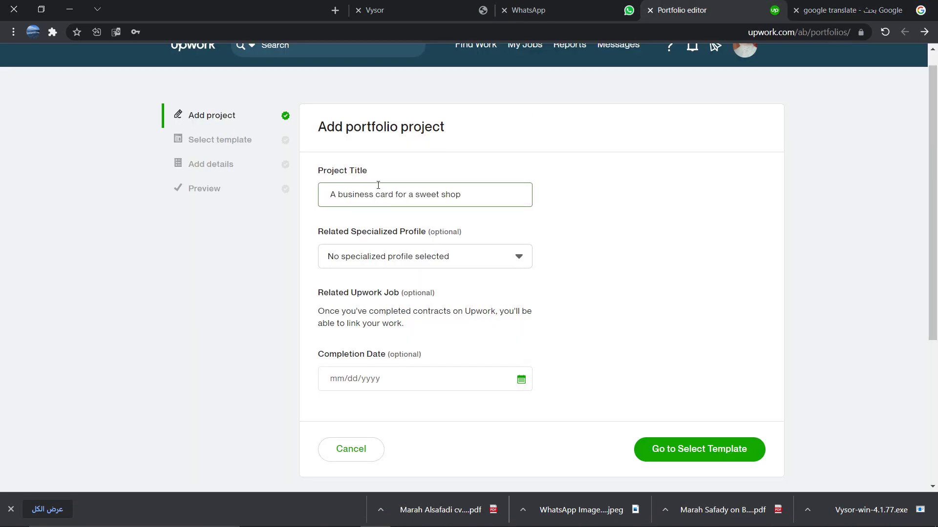
Step: Set the related specialized profile to Graphic Design and the completion date to 12/01/2021
{"action": "left_click", "coordinate": [395, 258]}
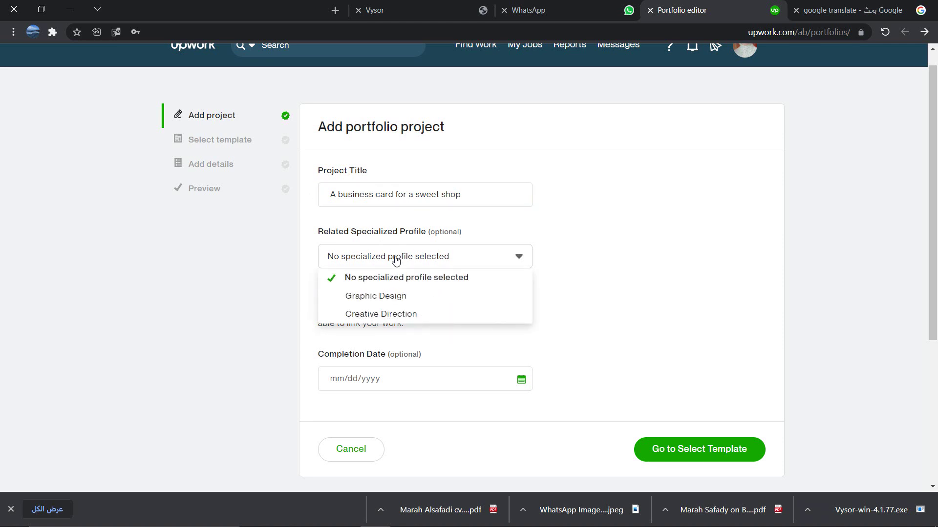
{"action": "left_click", "coordinate": [378, 295]}
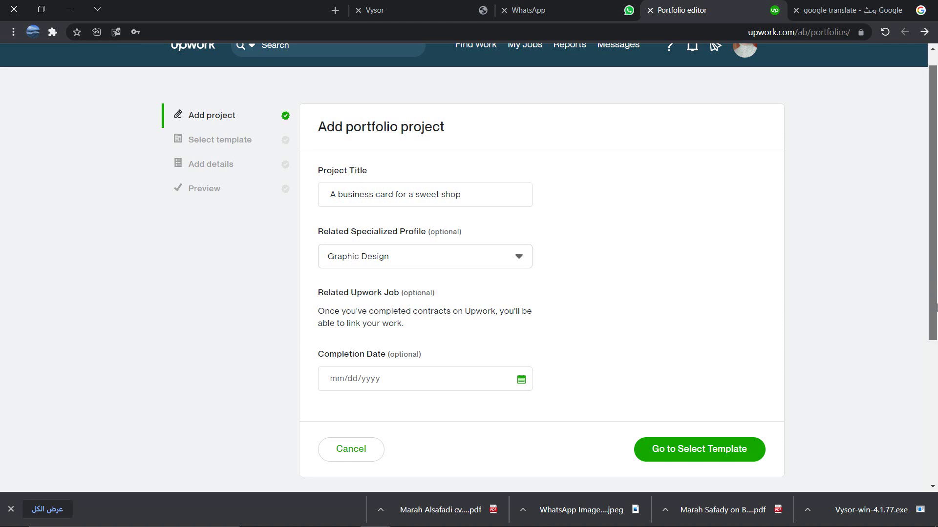
{"action": "scroll", "coordinate": [935, 307], "scroll_direction": "down", "scroll_amount": 2}
{"action": "left_click", "coordinate": [440, 267]}
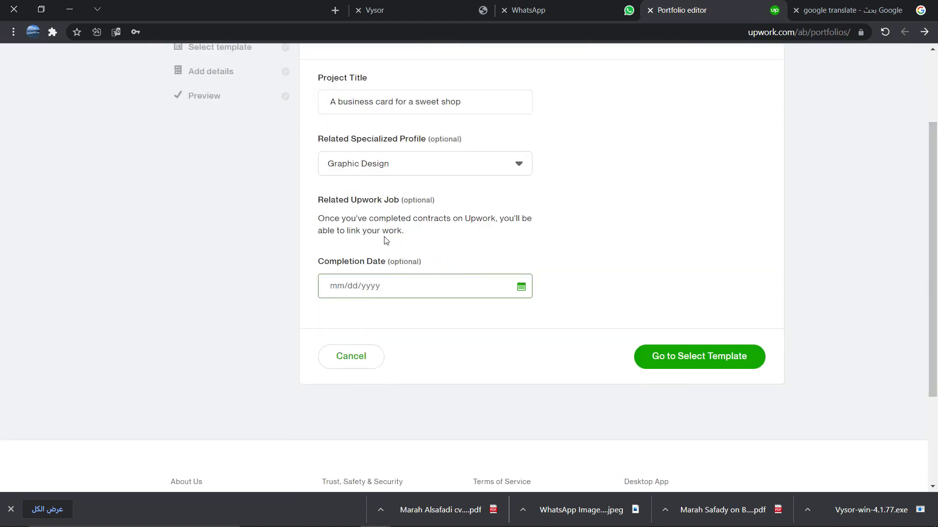
{"action": "left_click", "coordinate": [530, 306]}
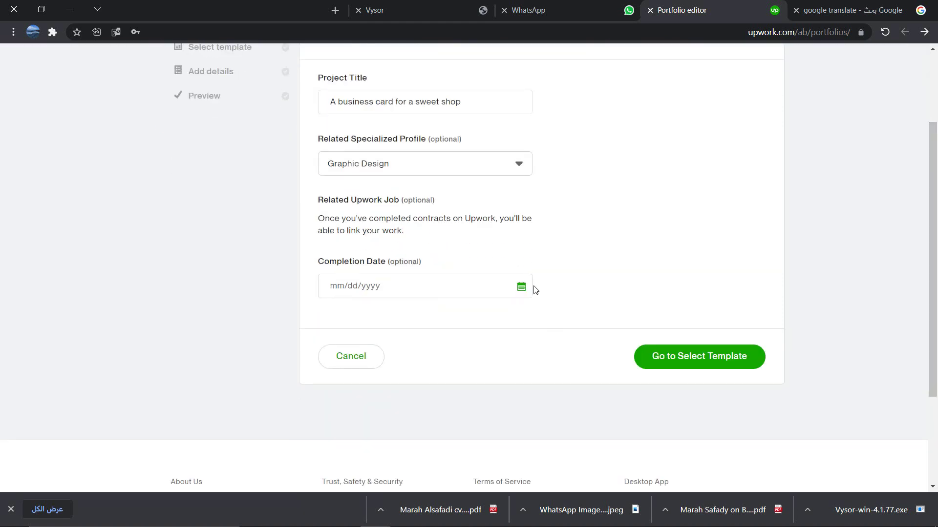
{"action": "left_click", "coordinate": [522, 288]}
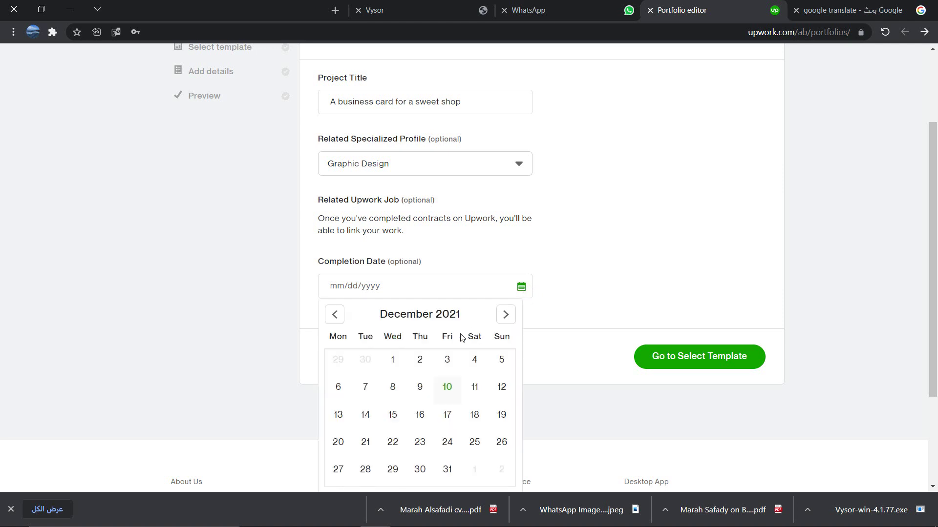
{"action": "left_click", "coordinate": [385, 373]}
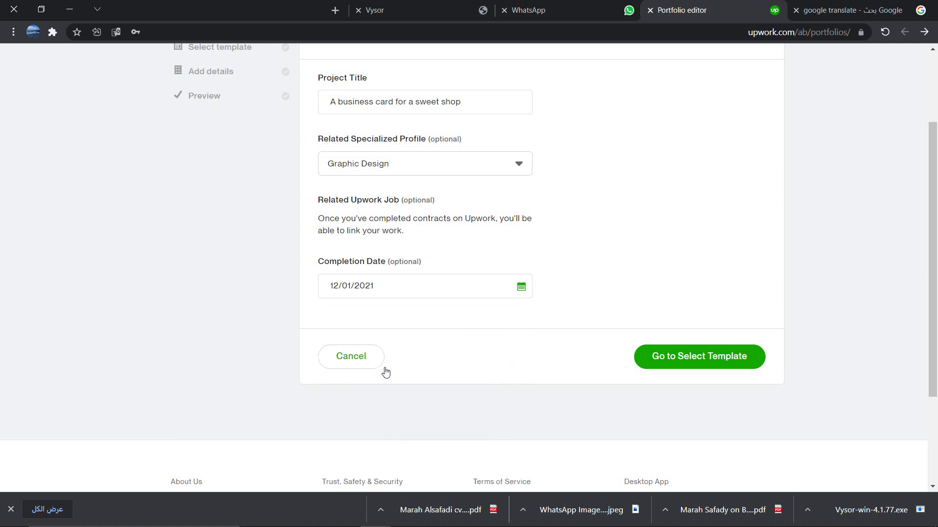
Step: Continue to template selection, choose the Classic template, and proceed to the project details
{"action": "left_click", "coordinate": [683, 363]}
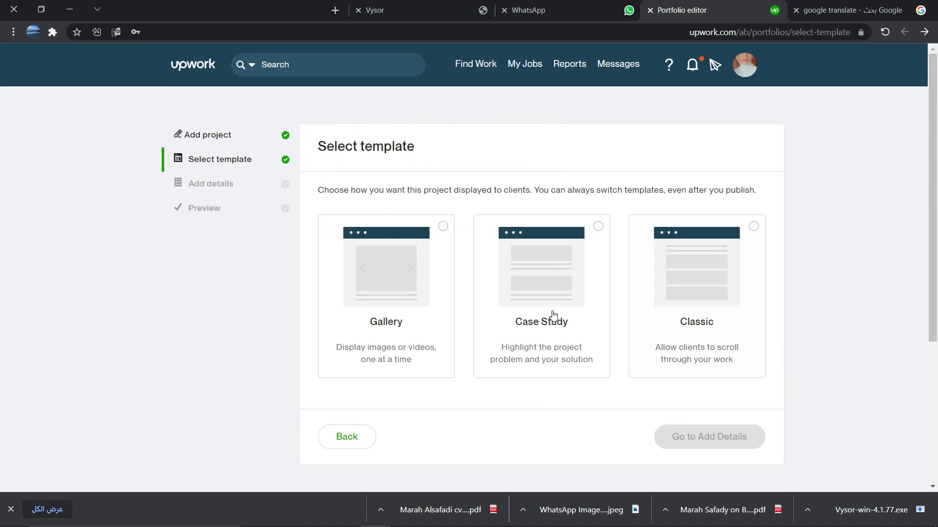
{"action": "left_click", "coordinate": [753, 229]}
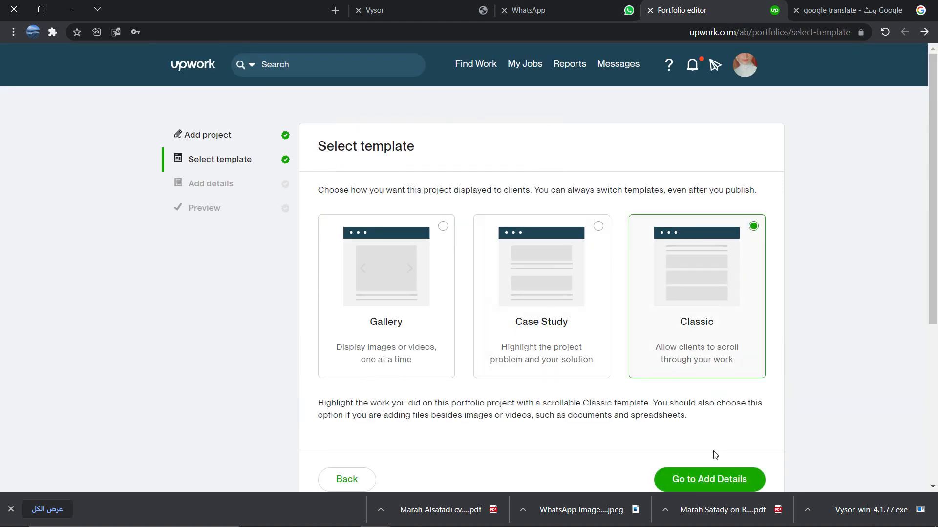
{"action": "left_click", "coordinate": [703, 481]}
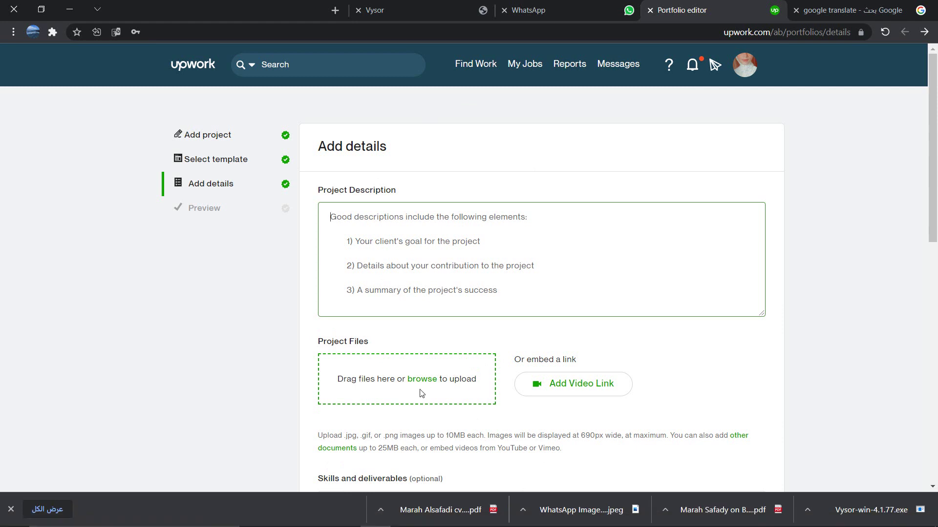
Step: Upload the sweets business card image with the long "mmmm" file name from the Makkeni website folder to the project files
{"action": "scroll", "coordinate": [933, 274], "scroll_direction": "down", "scroll_amount": 8}
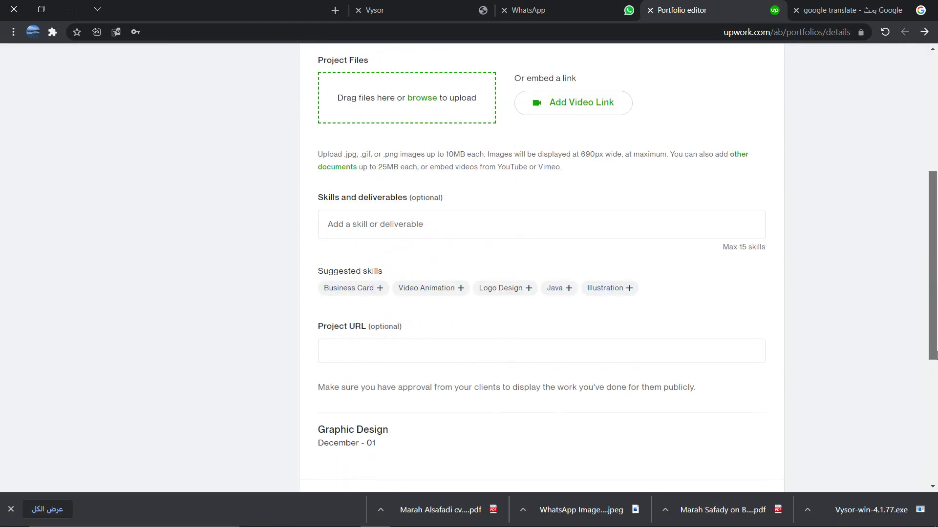
{"action": "scroll", "coordinate": [924, 293], "scroll_direction": "up", "scroll_amount": 4}
{"action": "scroll", "coordinate": [919, 293], "scroll_direction": "up", "scroll_amount": 2}
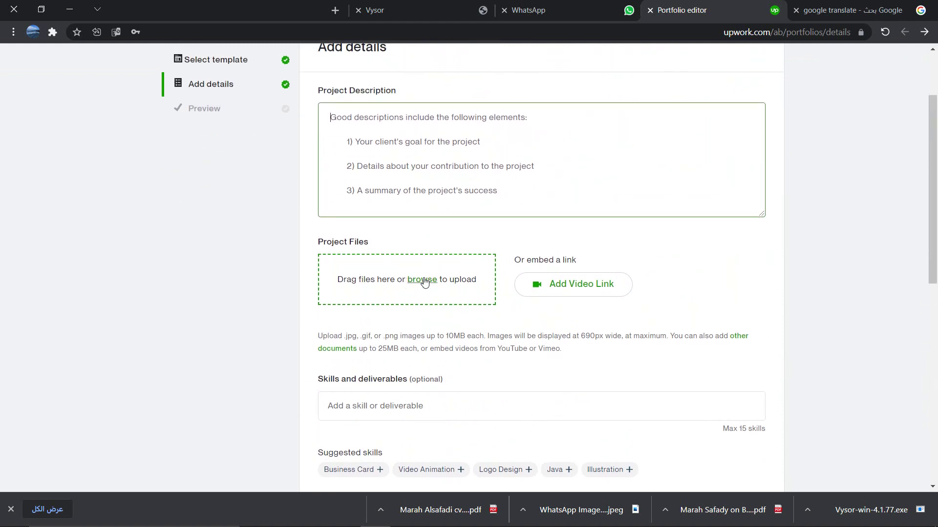
{"action": "left_click", "coordinate": [423, 280]}
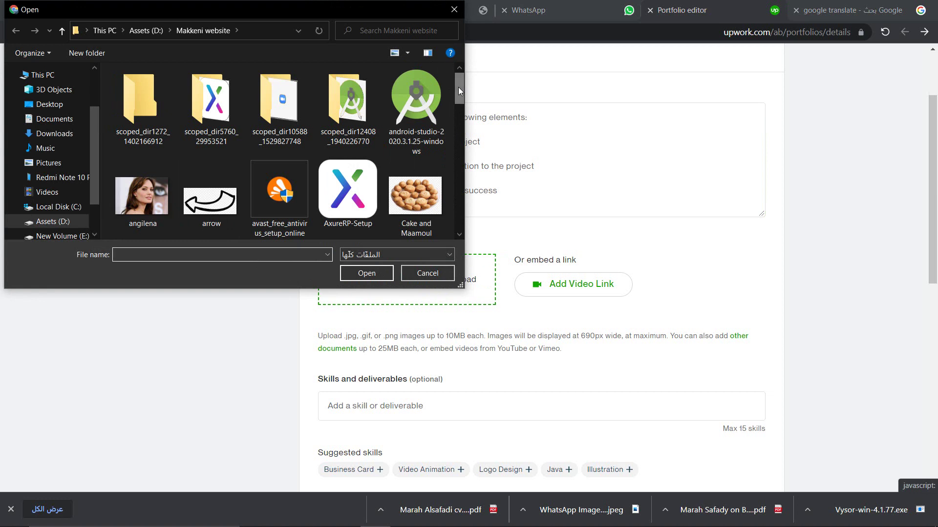
{"action": "left_click_drag", "start_coordinate": [458, 87], "coordinate": [459, 148]}
{"action": "double_click", "coordinate": [260, 149]}
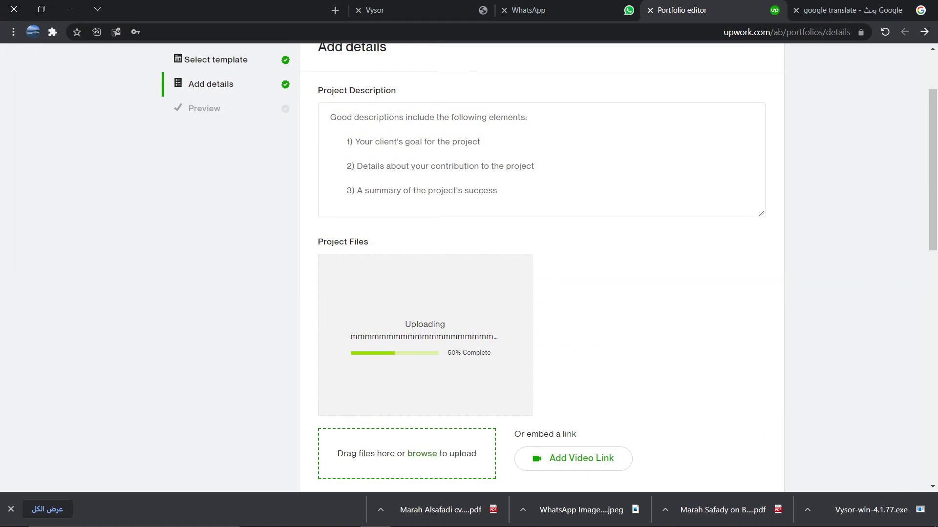
{"action": "scroll", "coordinate": [804, 276], "scroll_direction": "down", "scroll_amount": 1}
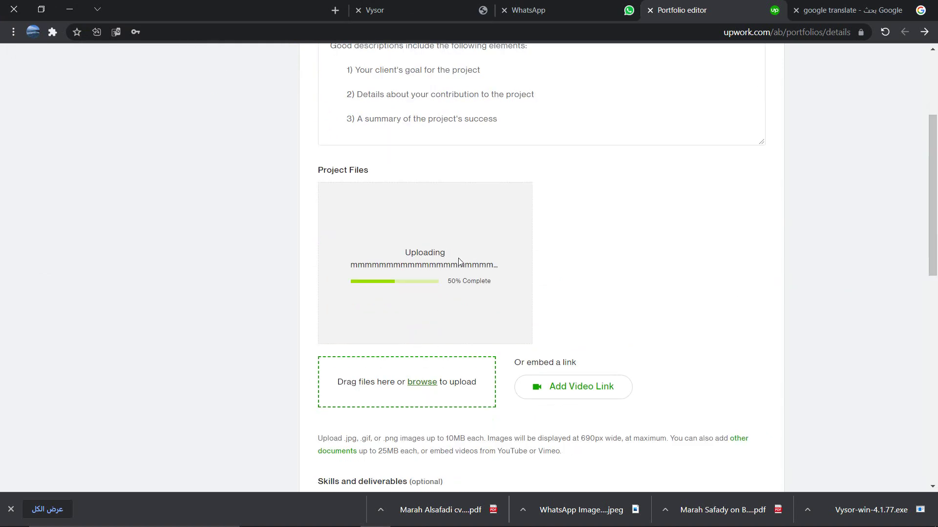
Step: Switch to File Explorer and open the Makkeni website folder on the Assets (D:) drive
{"action": "mouse_move", "coordinate": [429, 525]}
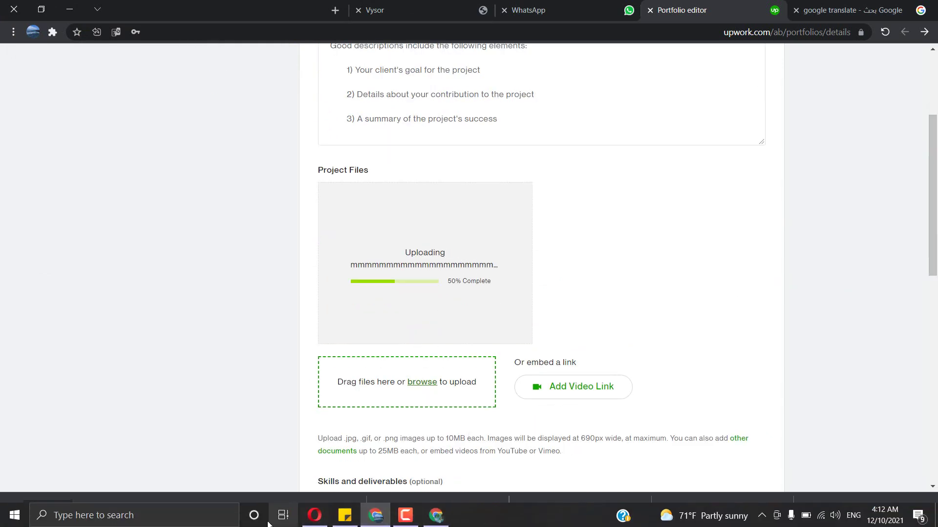
{"action": "left_click", "coordinate": [14, 516]}
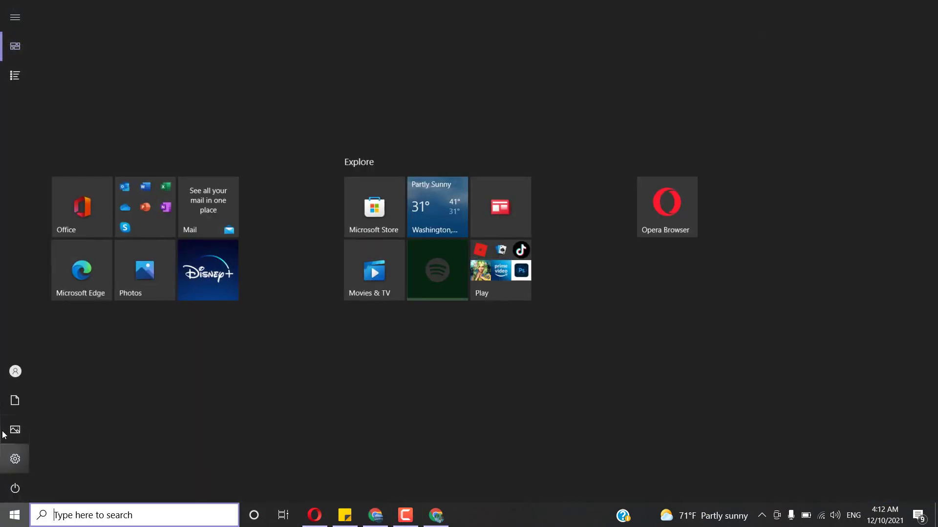
{"action": "left_click", "coordinate": [9, 403]}
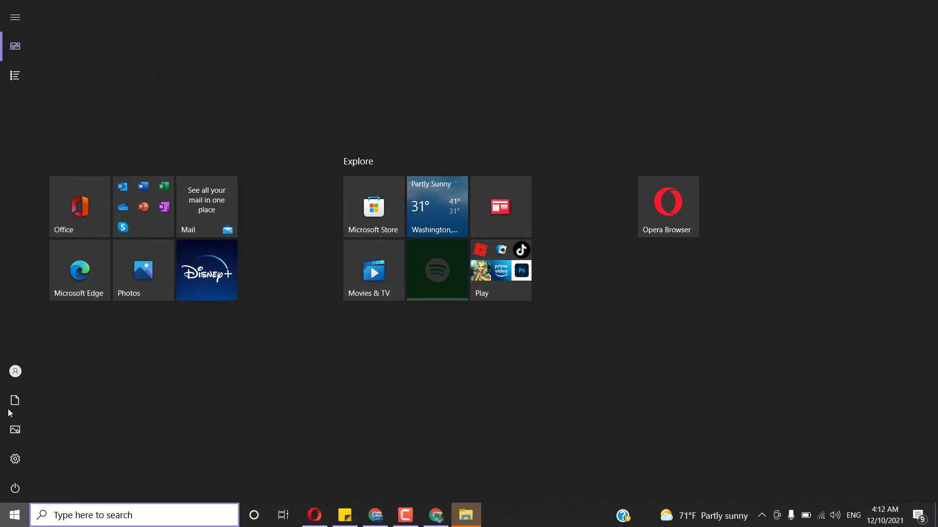
{"action": "left_click", "coordinate": [462, 525]}
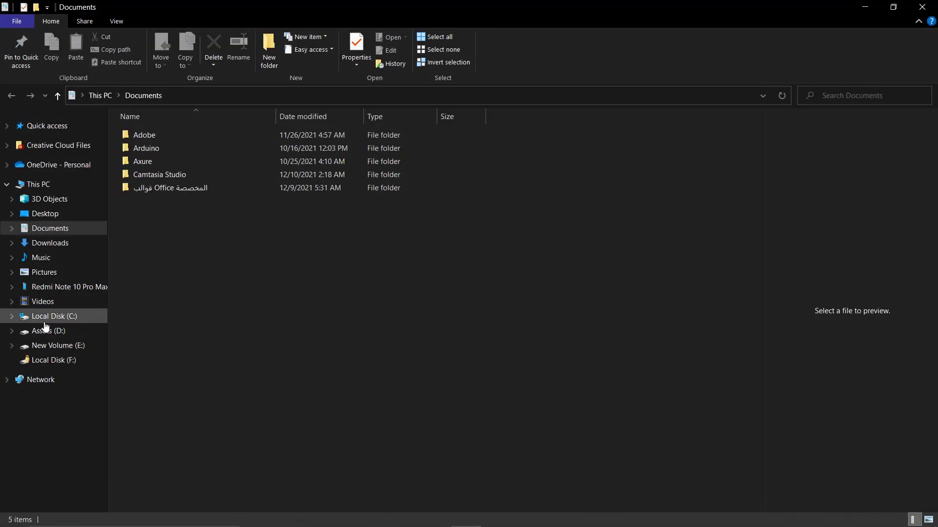
{"action": "left_click", "coordinate": [45, 331]}
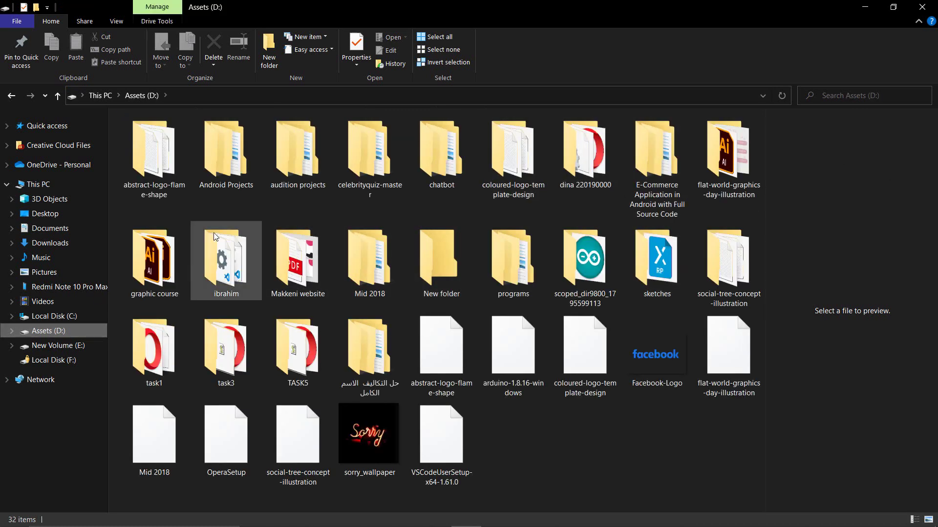
{"action": "double_click", "coordinate": [305, 267]}
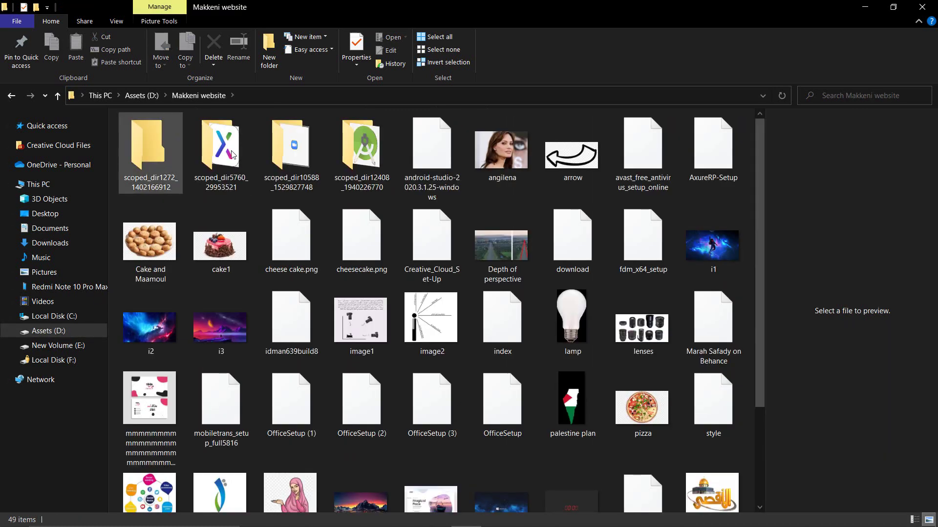
Step: Rename the business card image file as "A business card for a sweet shop"
{"action": "scroll", "coordinate": [777, 332], "scroll_direction": "down", "scroll_amount": 3}
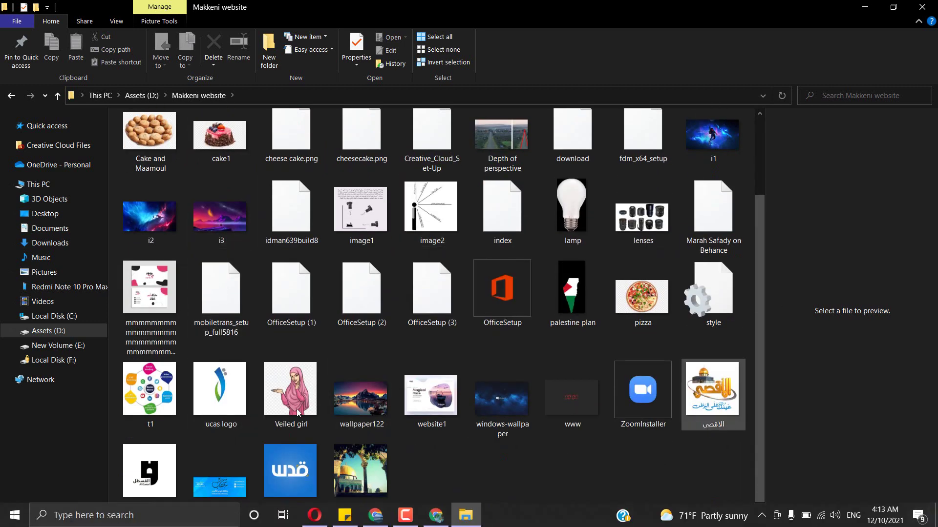
{"action": "left_click", "coordinate": [156, 298]}
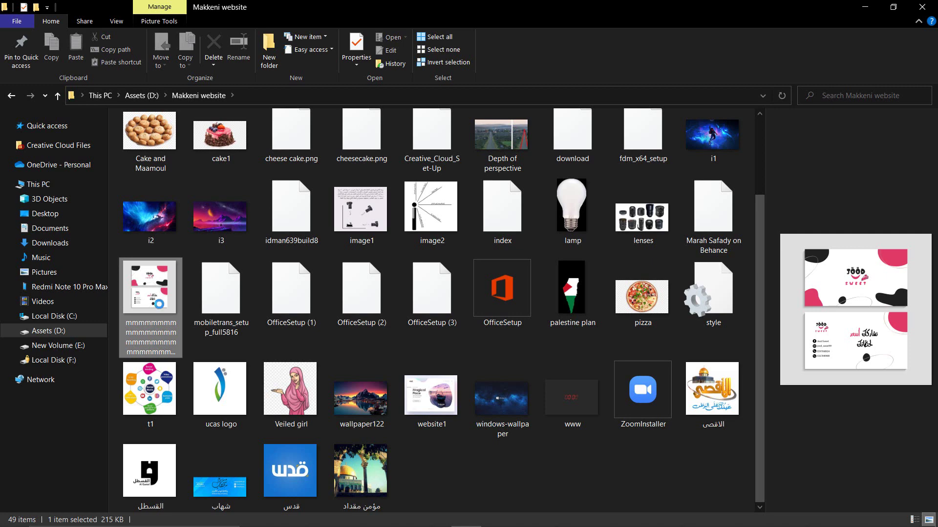
{"action": "right_click", "coordinate": [155, 298]}
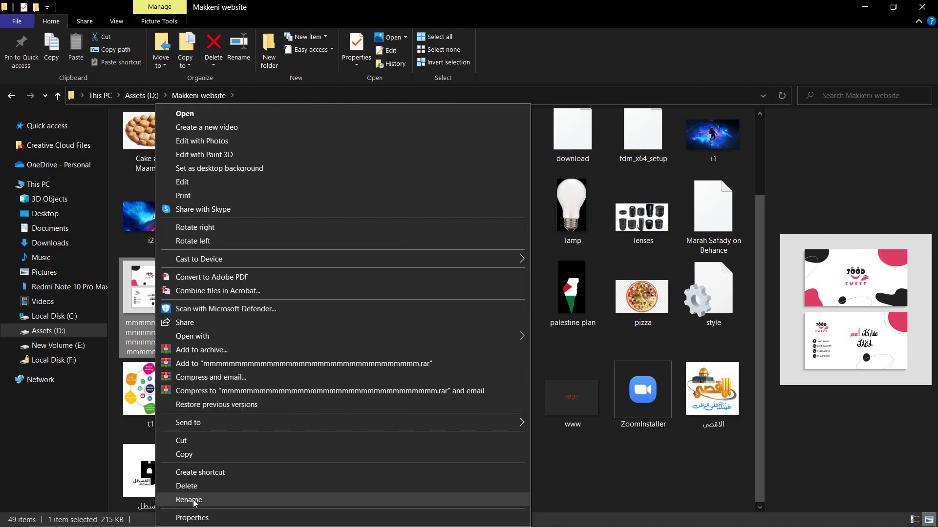
{"action": "left_click", "coordinate": [193, 500]}
{"action": "type", "text": "A business card for a sweet shop"}
{"action": "key", "text": "Return"}
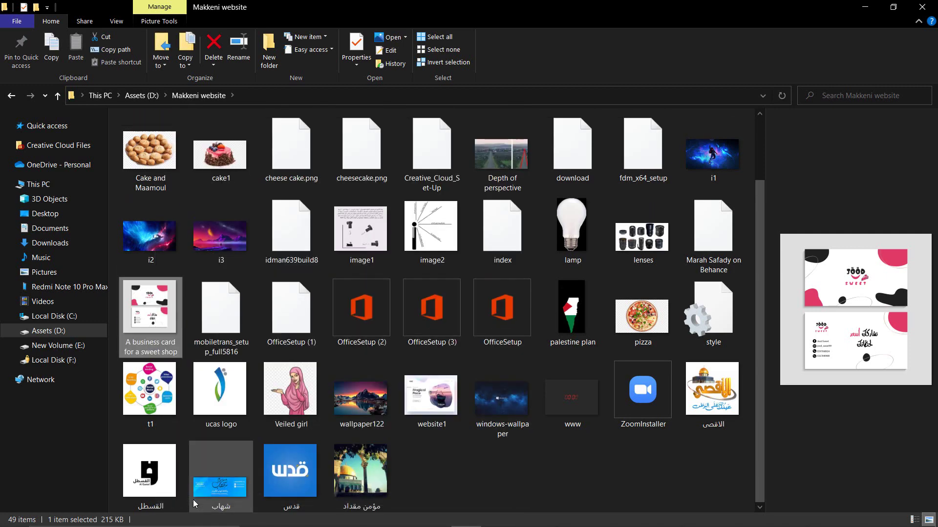
Step: Back in the Upwork project form, replace the uploaded image with the file "A business card for a sweet shop"
{"action": "left_click", "coordinate": [375, 516]}
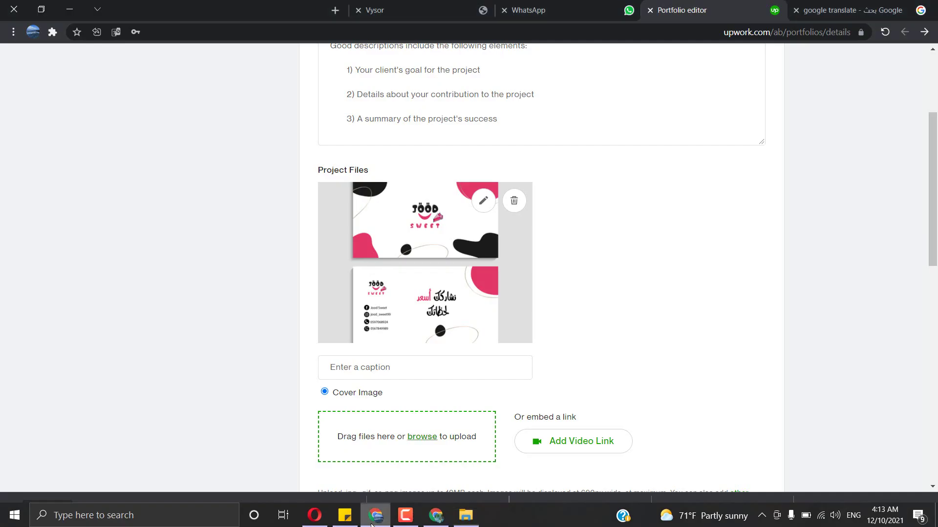
{"action": "left_click", "coordinate": [513, 202]}
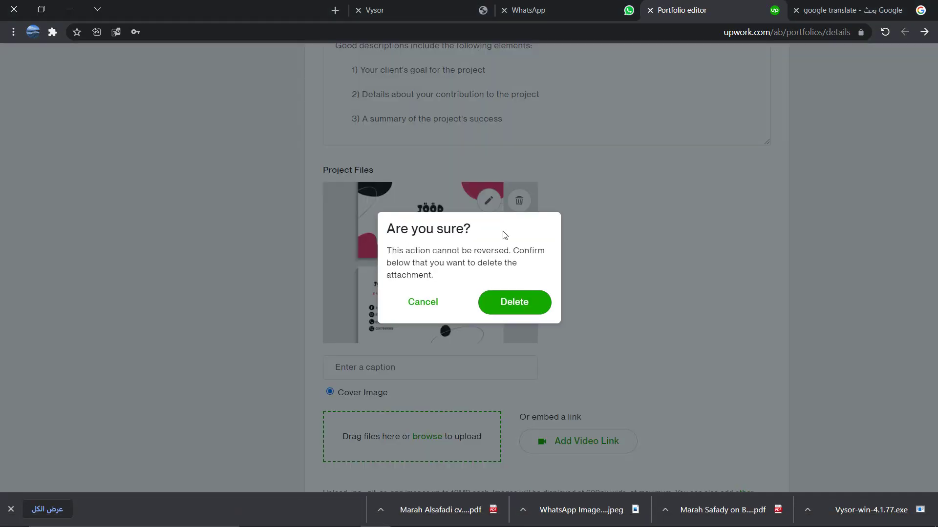
{"action": "left_click", "coordinate": [506, 299]}
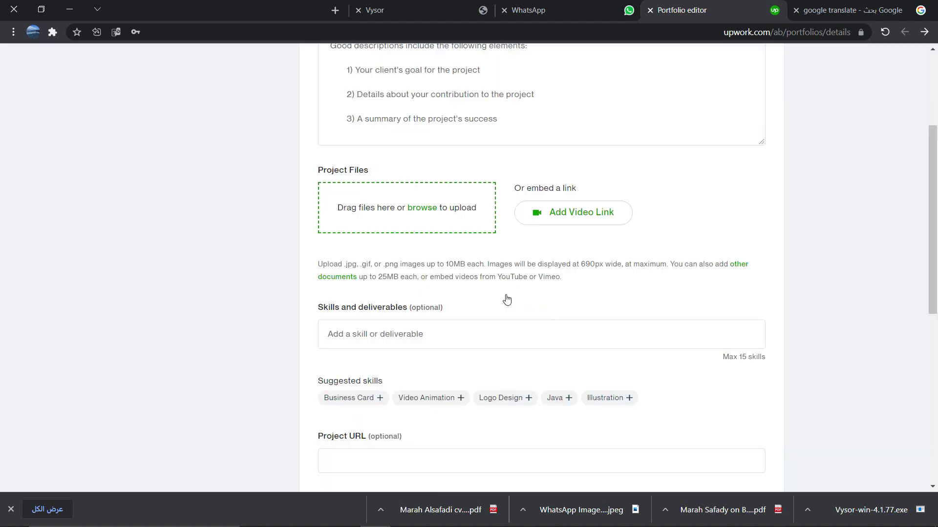
{"action": "left_click", "coordinate": [421, 208]}
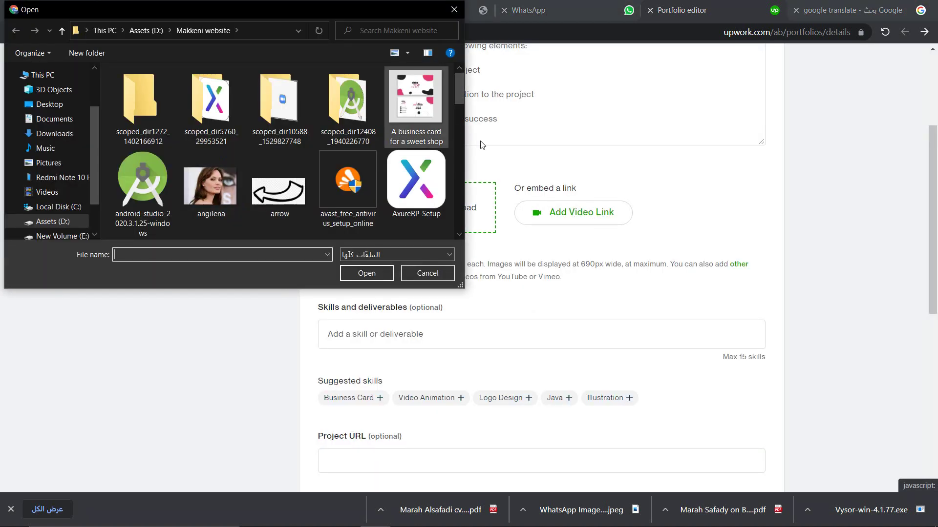
{"action": "left_click", "coordinate": [416, 103]}
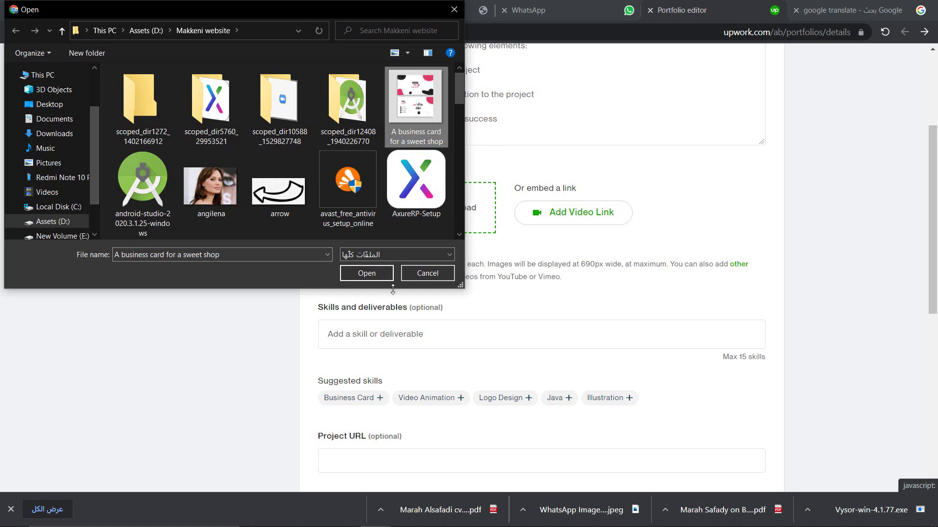
{"action": "left_click", "coordinate": [378, 272]}
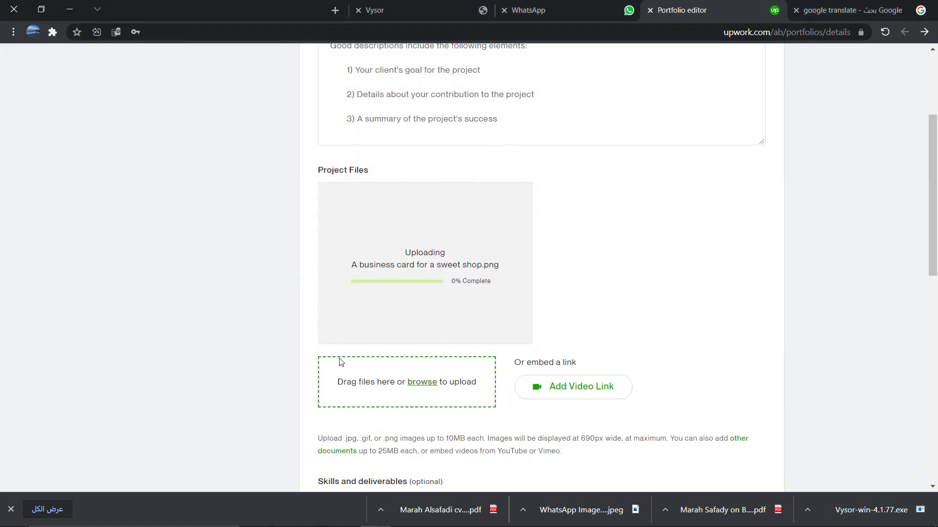
Step: Add Adobe Illustrator to the project's skills and deliverables
{"action": "left_click_drag", "start_coordinate": [936, 231], "coordinate": [935, 325]}
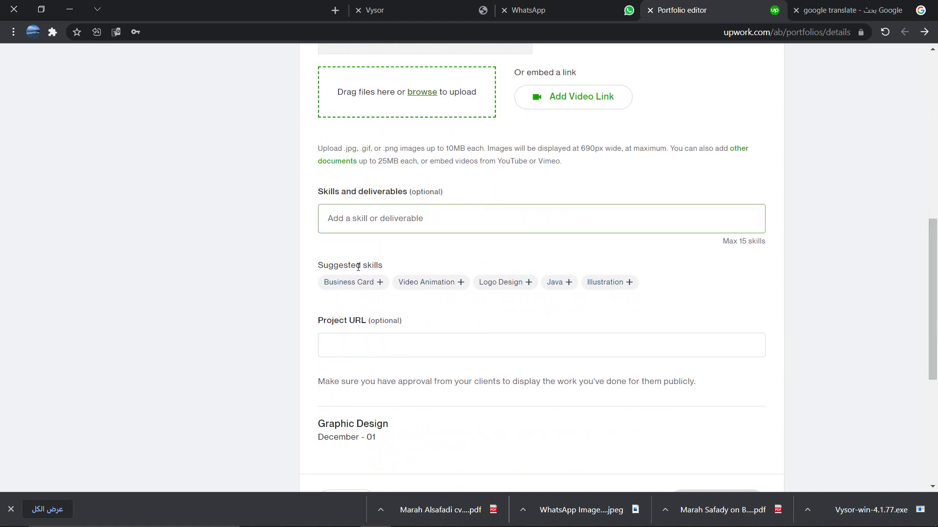
{"action": "left_click", "coordinate": [506, 274]}
{"action": "left_click", "coordinate": [860, 308]}
{"action": "left_click", "coordinate": [551, 279]}
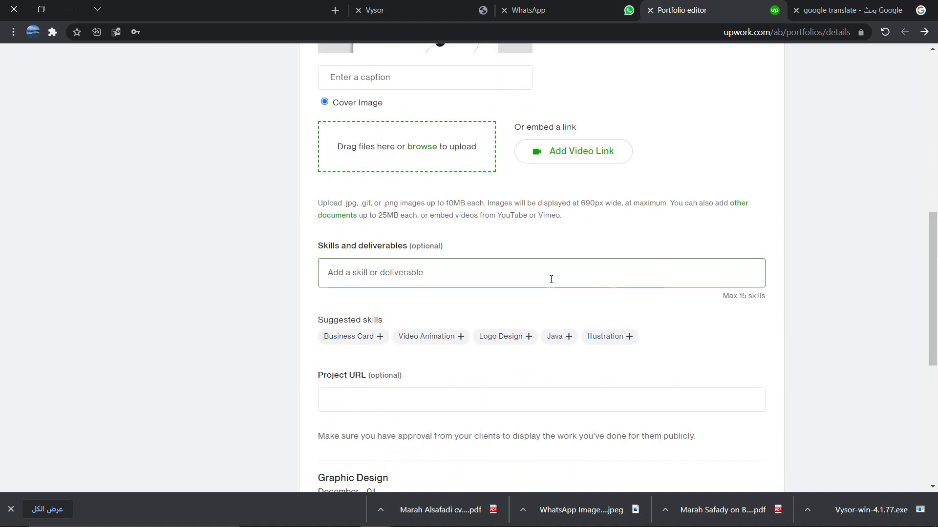
{"action": "type", "text": "p"}
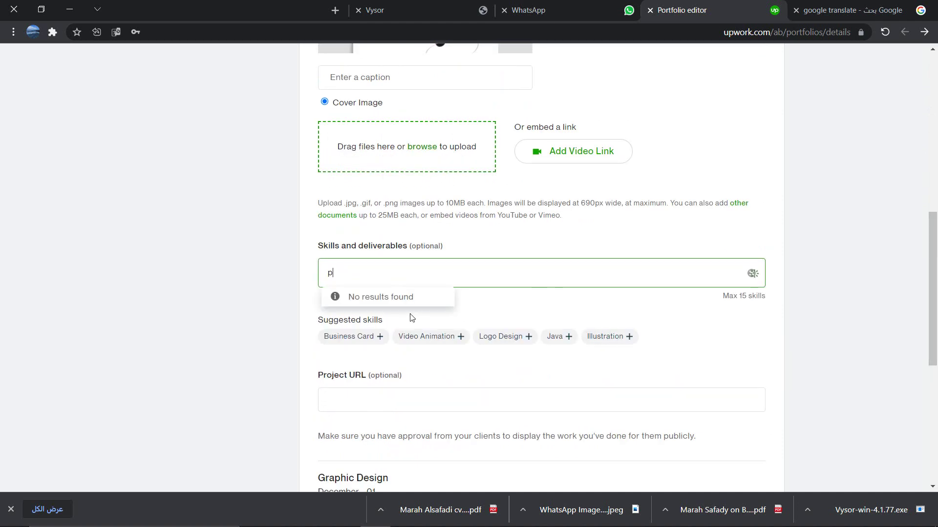
{"action": "key", "text": "BackSpace"}
{"action": "type", "text": "il"}
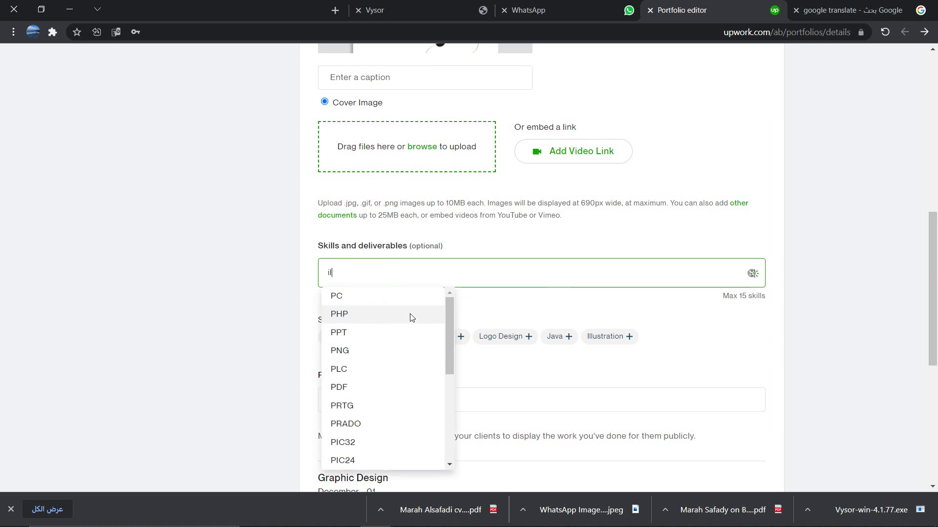
{"action": "type", "text": "lu"}
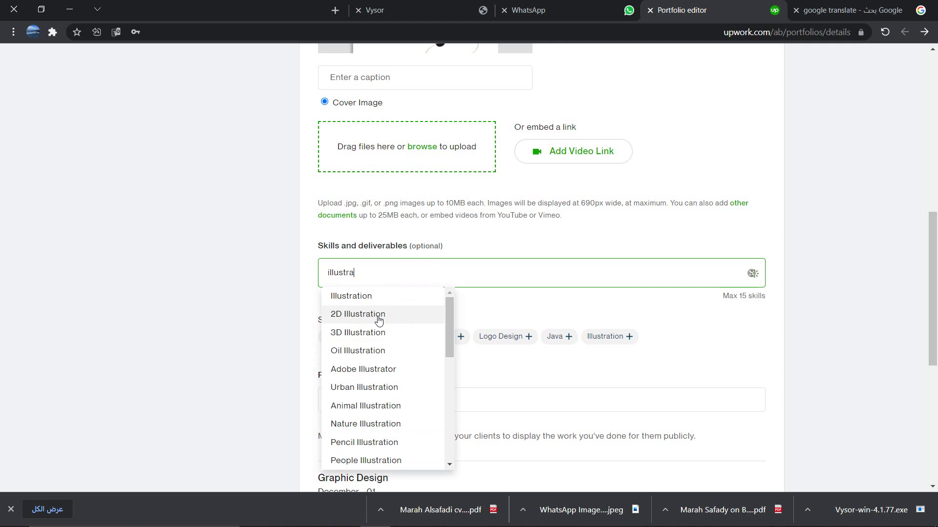
{"action": "type", "text": "stra"}
{"action": "key", "text": "Down"}
{"action": "key", "text": "Down"}
{"action": "key", "text": "Down"}
{"action": "key", "text": "Down"}
{"action": "key", "text": "Down"}
{"action": "key", "text": "Return"}
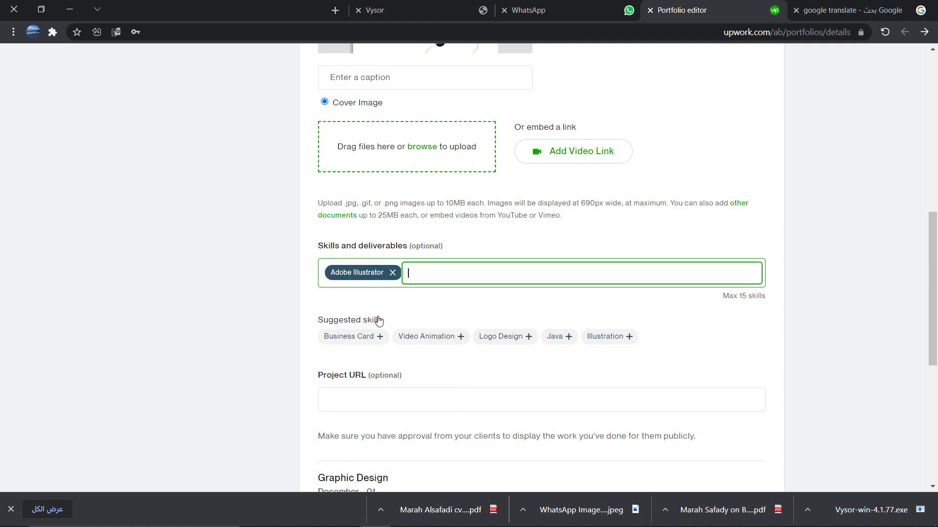
Step: Add Business Card as a second skill in the project's skills and deliverables
{"action": "type", "text": "bu"}
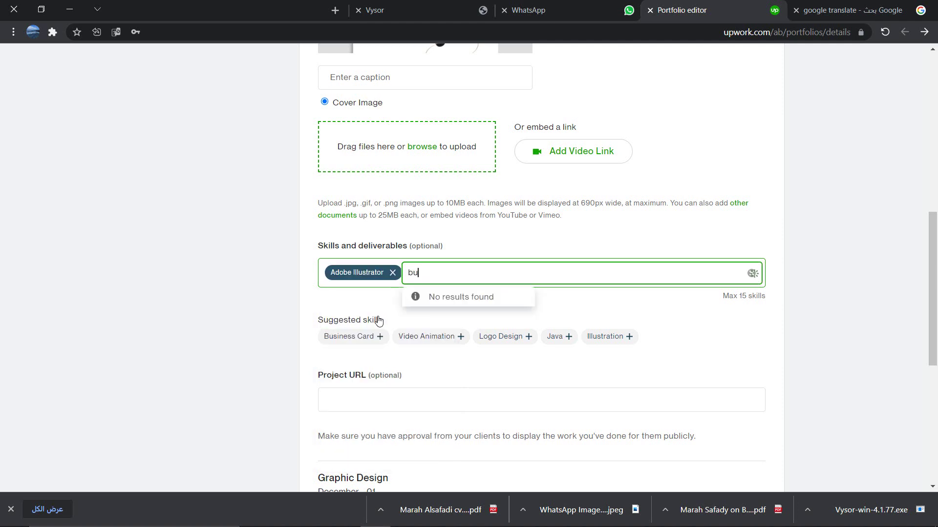
{"action": "type", "text": "s"}
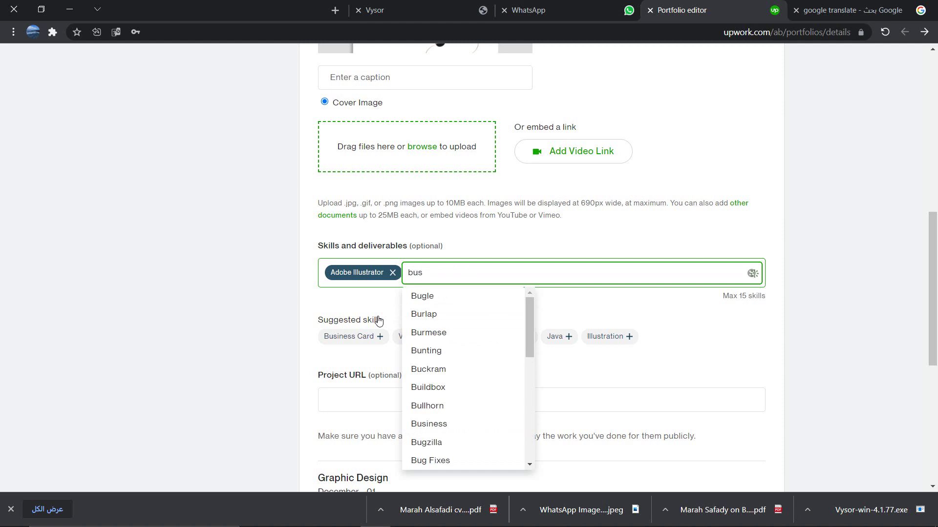
{"action": "type", "text": "n"}
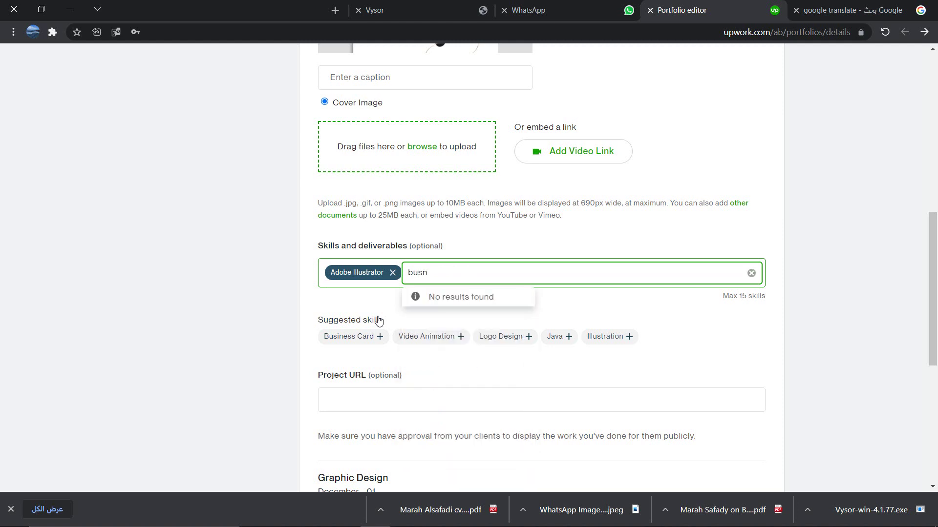
{"action": "key", "text": "Down"}
{"action": "key", "text": "Down"}
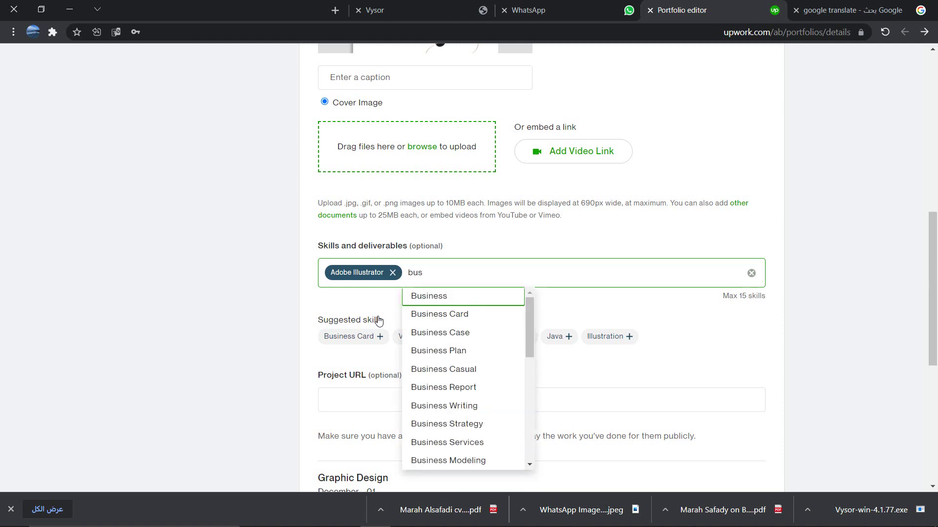
{"action": "key", "text": "Return"}
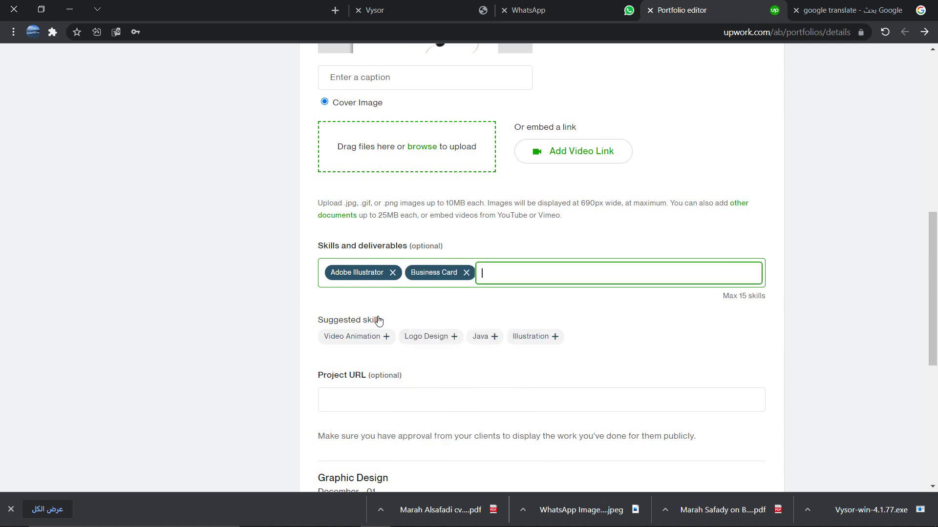
Step: Add Logo Design as a third skill in the project's skills and deliverables
{"action": "type", "text": "logo"}
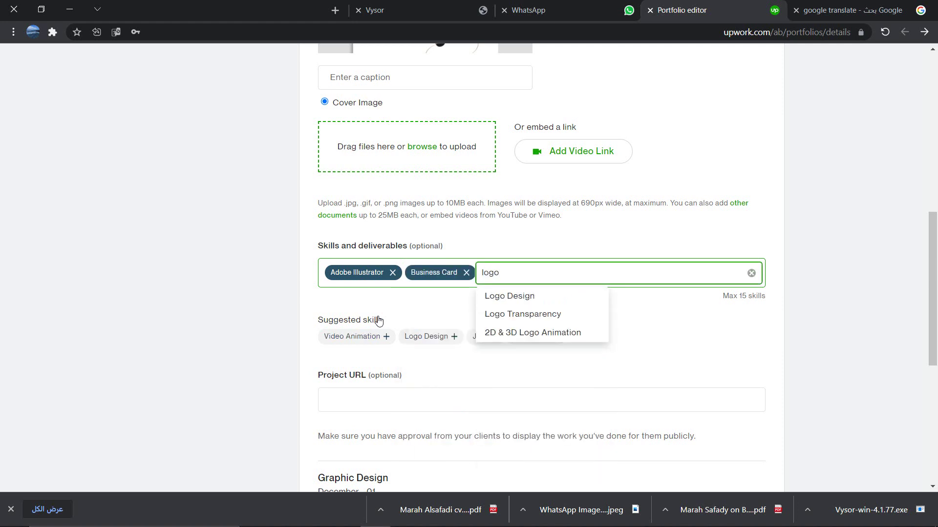
{"action": "key", "text": "Down"}
{"action": "key", "text": "Return"}
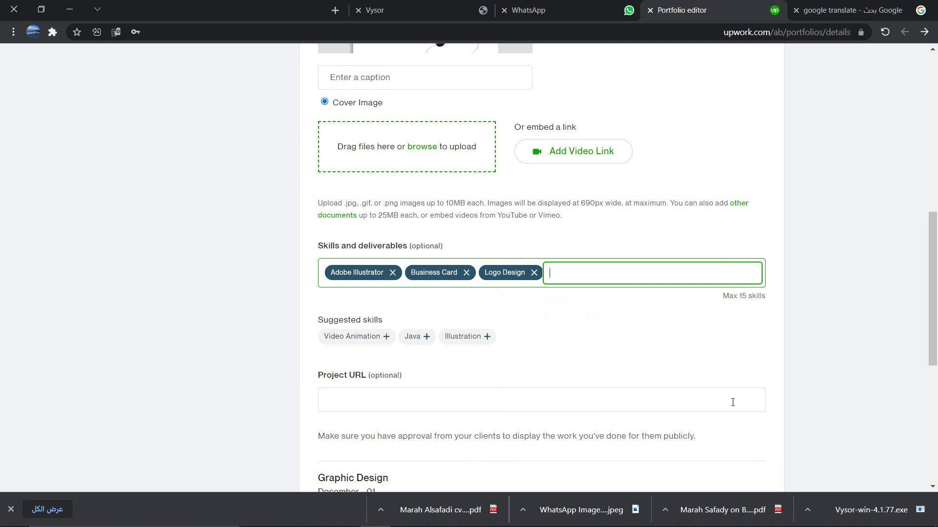
{"action": "triple_click", "coordinate": [857, 315]}
Step: Review the project details form, from the empty project description and its guidelines down to the end of the form
{"action": "scroll", "coordinate": [857, 317], "scroll_direction": "down", "scroll_amount": 2}
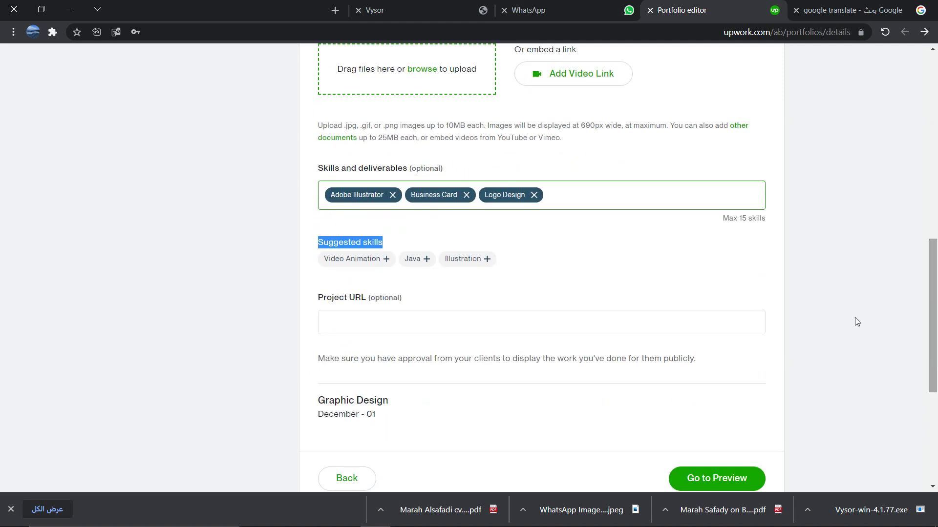
{"action": "key", "text": "Page_Up"}
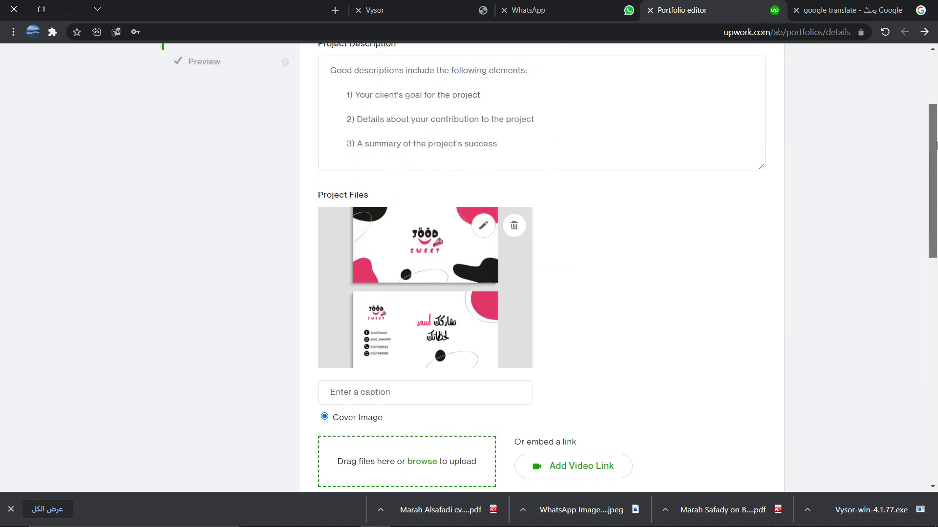
{"action": "scroll", "coordinate": [464, 290], "scroll_direction": "up", "scroll_amount": 3}
{"action": "left_click", "coordinate": [464, 290]}
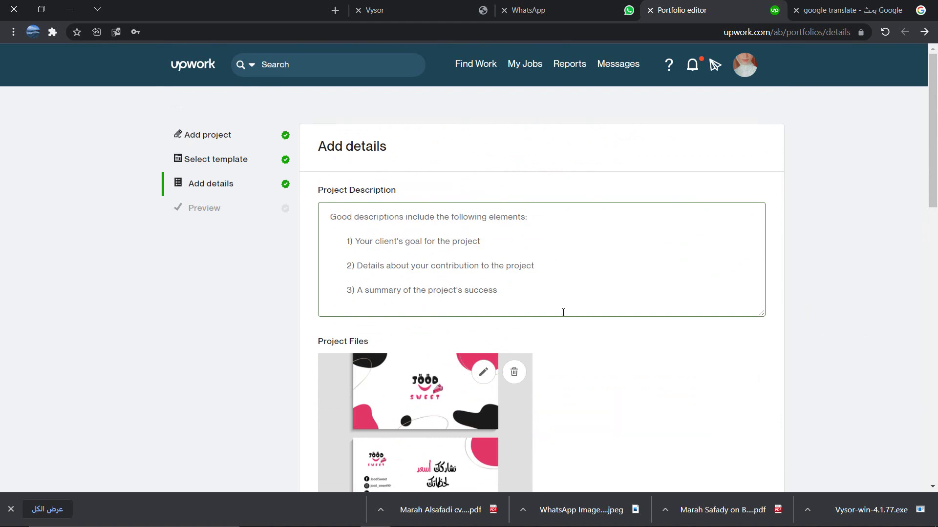
{"action": "scroll", "coordinate": [915, 368], "scroll_direction": "down", "scroll_amount": 12}
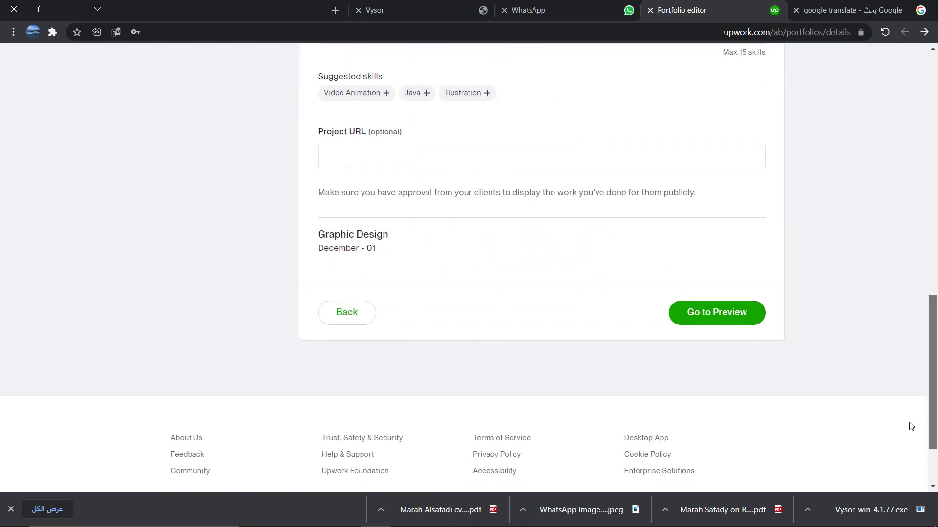
{"action": "scroll", "coordinate": [912, 426], "scroll_direction": "down", "scroll_amount": 2}
{"action": "left_click_drag", "start_coordinate": [931, 433], "coordinate": [929, 177]}
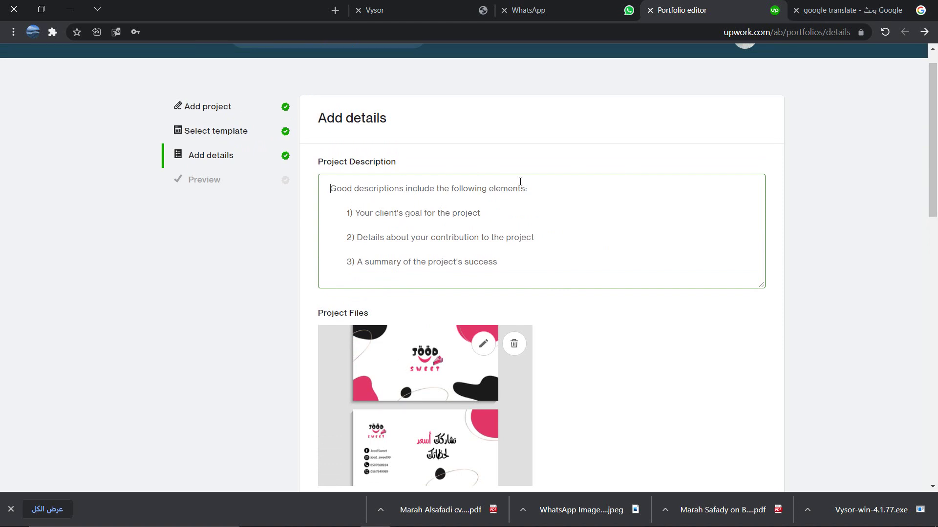
Step: Switch to Google Translate and replace the Arabic source text with "بطاقة عمل خاصة بمتجر حلويات."
{"action": "left_click", "coordinate": [895, 4]}
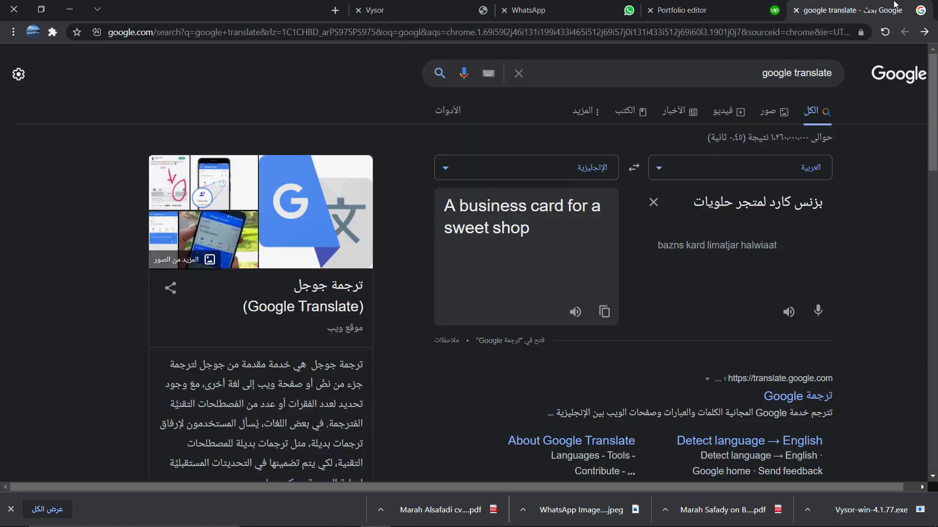
{"action": "triple_click", "coordinate": [743, 200]}
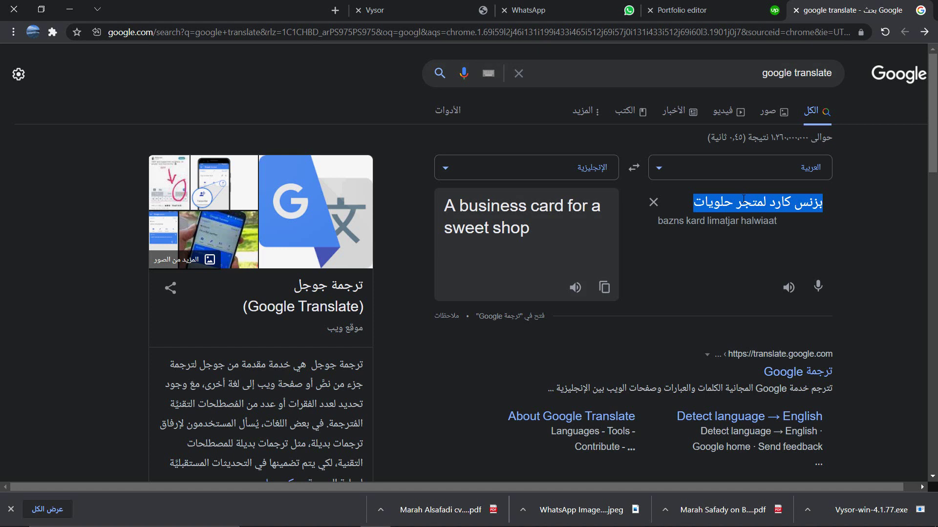
{"action": "key", "text": "BackSpace"}
{"action": "type", "text": "بطا"}
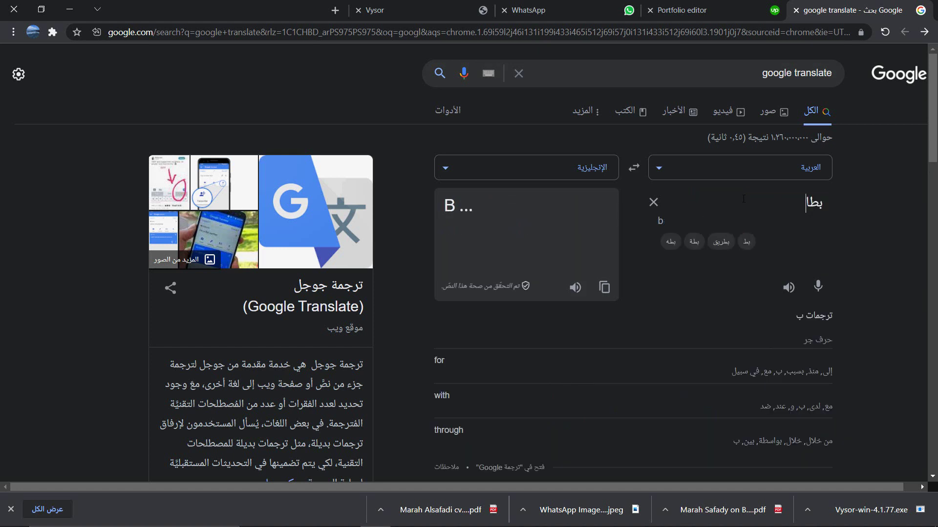
{"action": "type", "text": "قة عمل "}
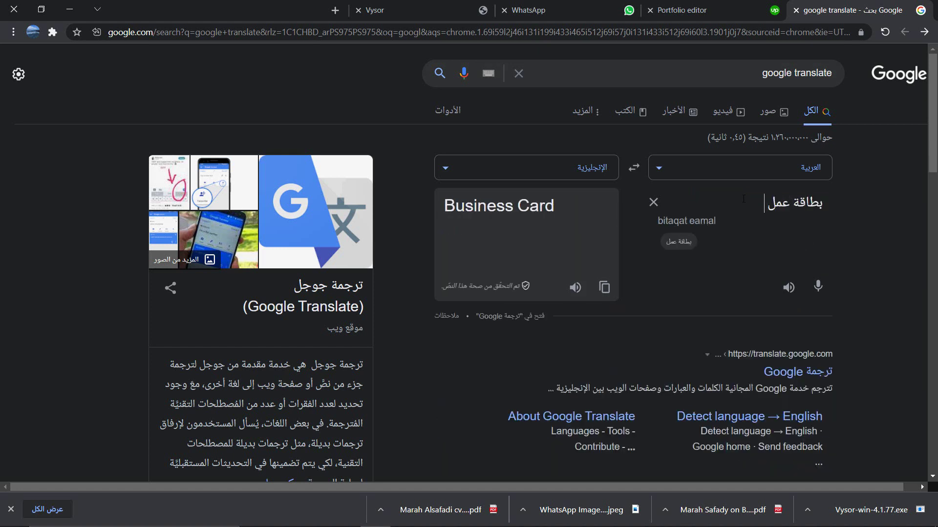
{"action": "type", "text": "خاصة بم"}
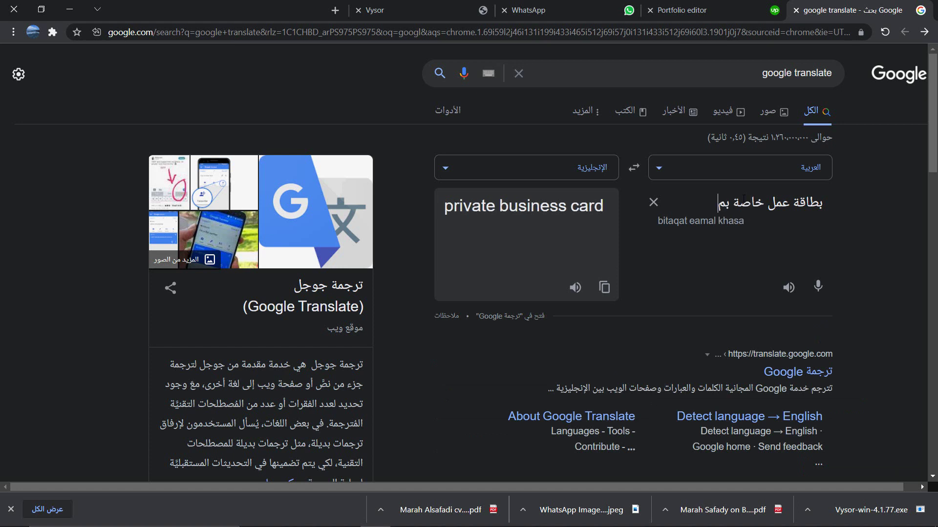
{"action": "type", "text": "تجر ح"}
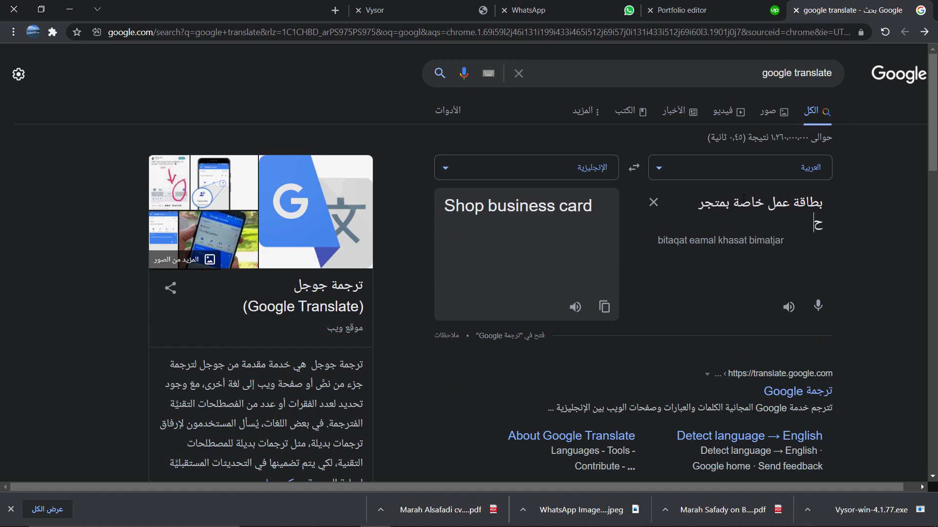
{"action": "type", "text": "لويات."}
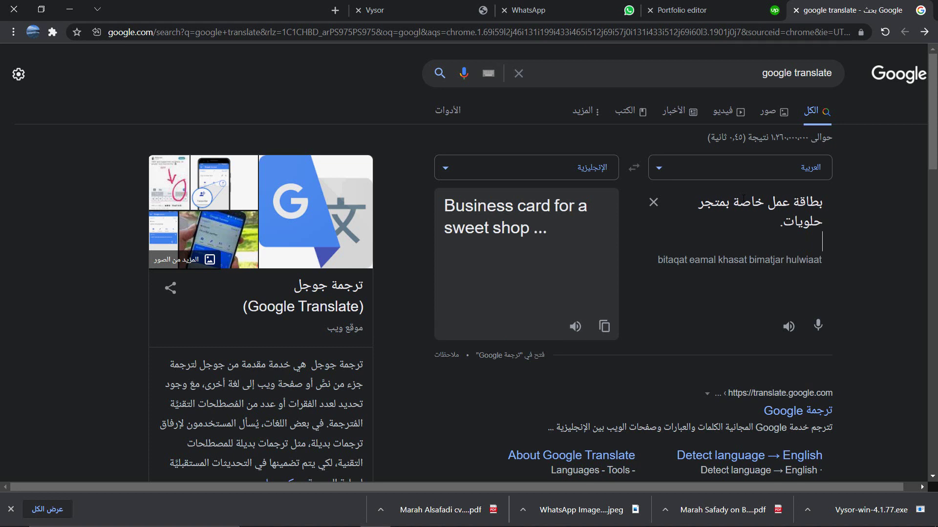
Step: Add a second line to the Arabic text: "تم تصميم اللوجو و البزنس كارد هذه بعناية شديدة بحيث تحمل البساطة و التميز في التصميم."
{"action": "key", "text": "Return"}
{"action": "type", "text": "تم تصميم ال"}
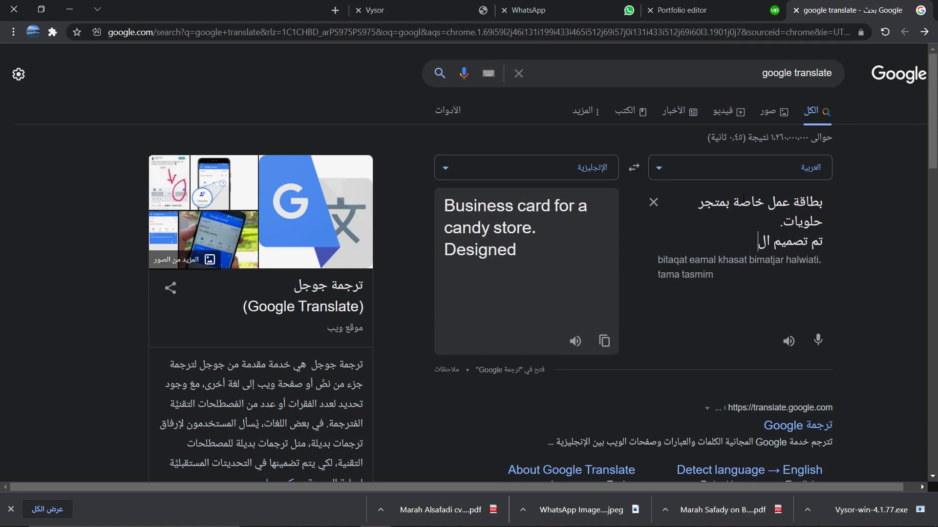
{"action": "type", "text": "لوج"}
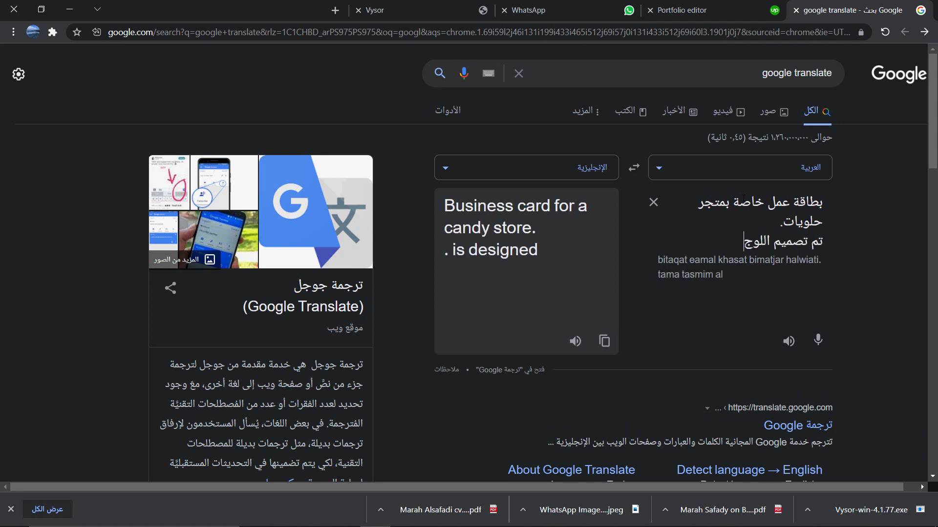
{"action": "type", "text": "و و البز"}
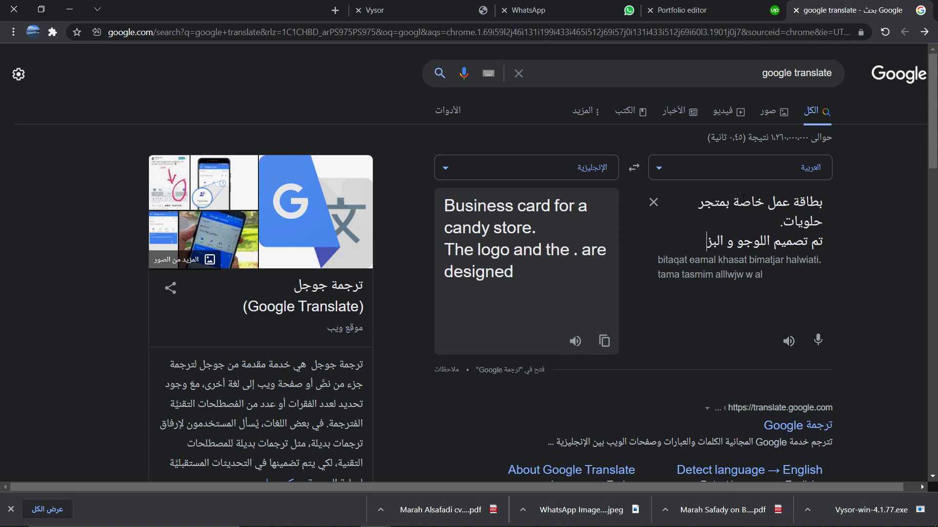
{"action": "type", "text": "نس كارد"}
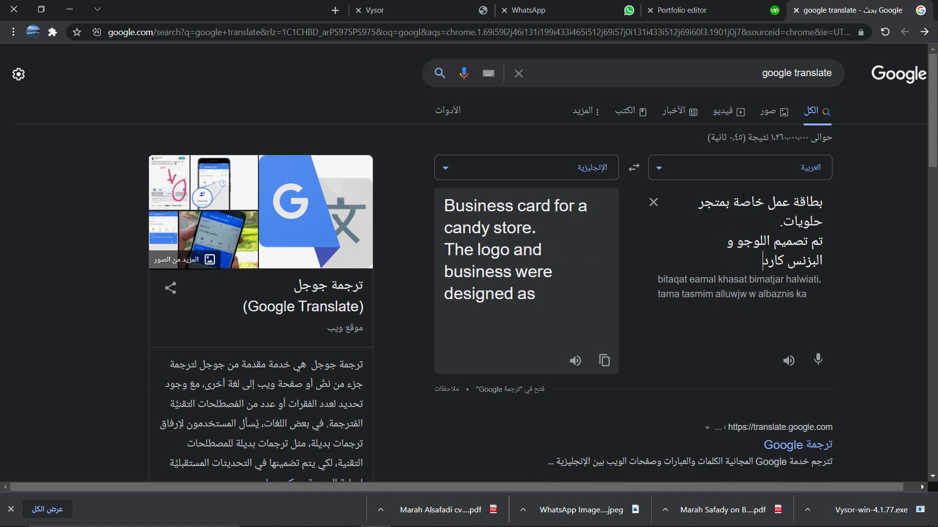
{"action": "type", "text": " هذه بعناية شديدة"}
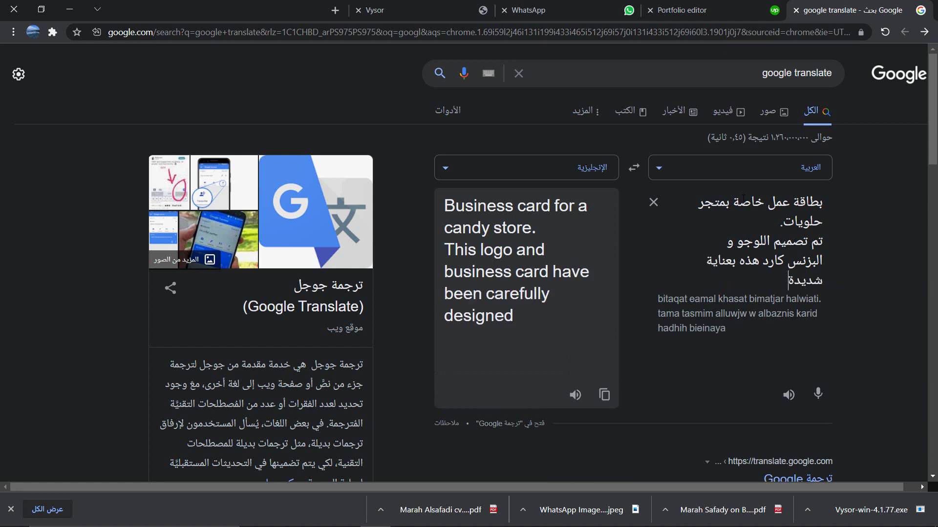
{"action": "type", "text": " بحيث تح"}
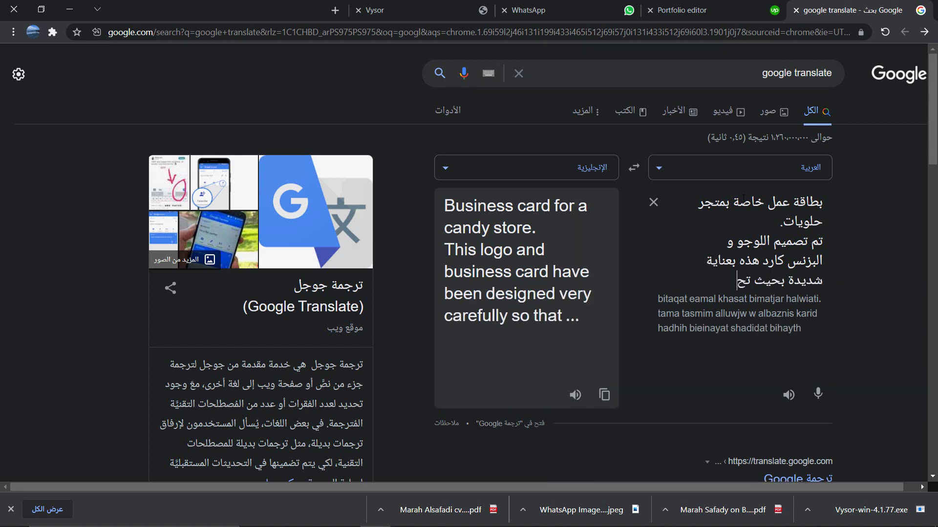
{"action": "type", "text": "مل البساط"}
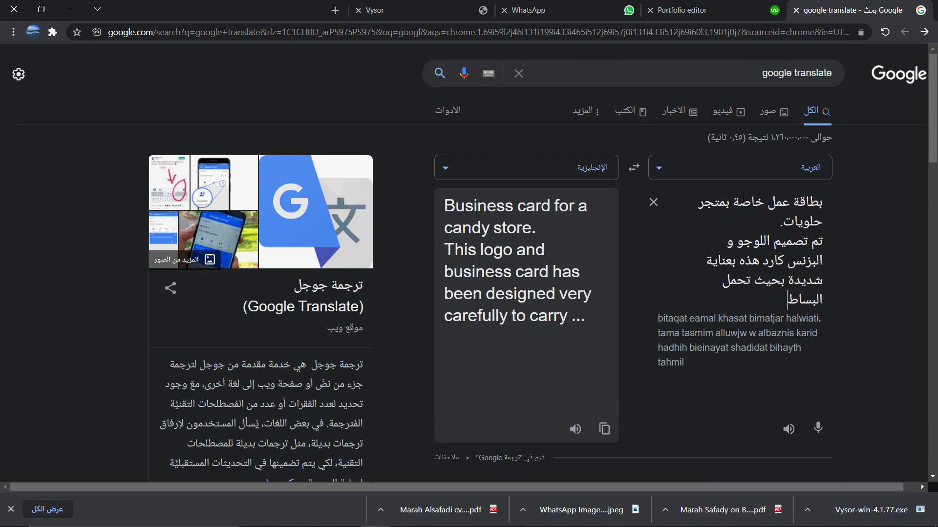
{"action": "type", "text": "ة و التميز"}
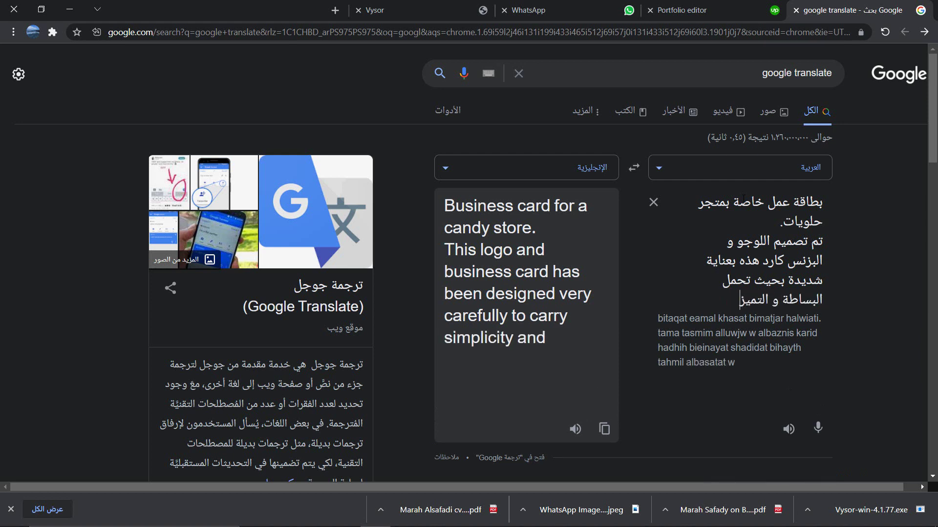
{"action": "type", "text": " في التصميم"}
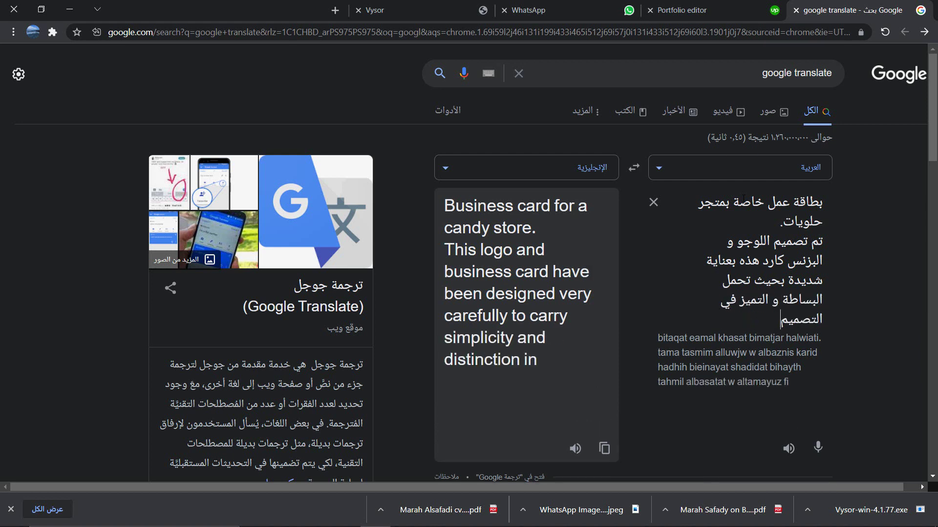
{"action": "type", "text": "."}
Step: Add a third line to the Arabic text: "كان هدفنا الرئيسي أن يستطيع أي شخص فهم طبيعة عمل الشركة من خلال اللوجو ."
{"action": "key", "text": "Return"}
{"action": "type", "text": "كا"}
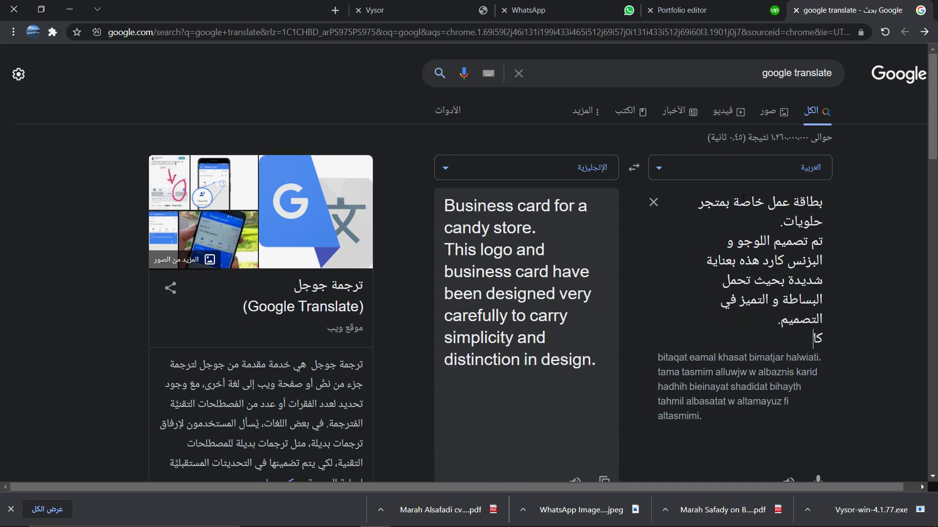
{"action": "type", "text": "ن هدذنا ال"}
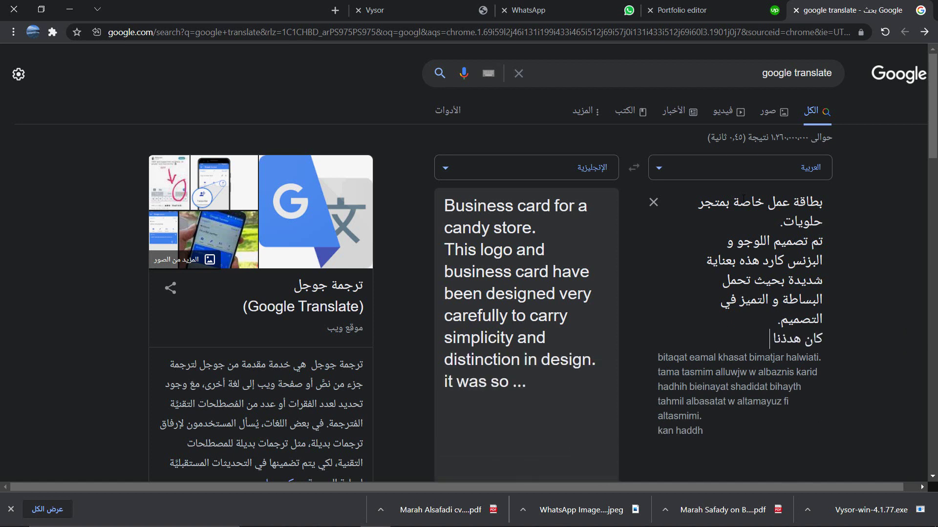
{"action": "key", "text": "BackSpace"}
{"action": "key", "text": "BackSpace"}
{"action": "key", "text": "BackSpace"}
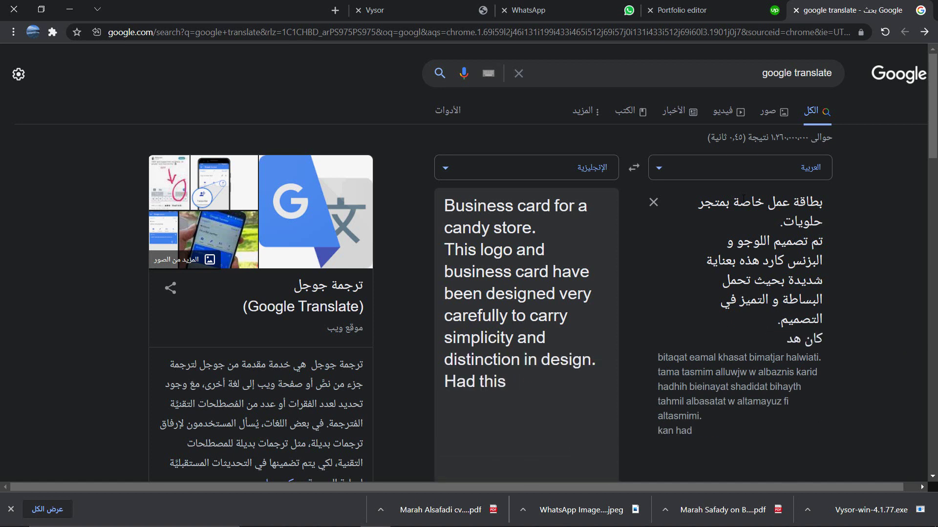
{"action": "type", "text": "فنا الر"}
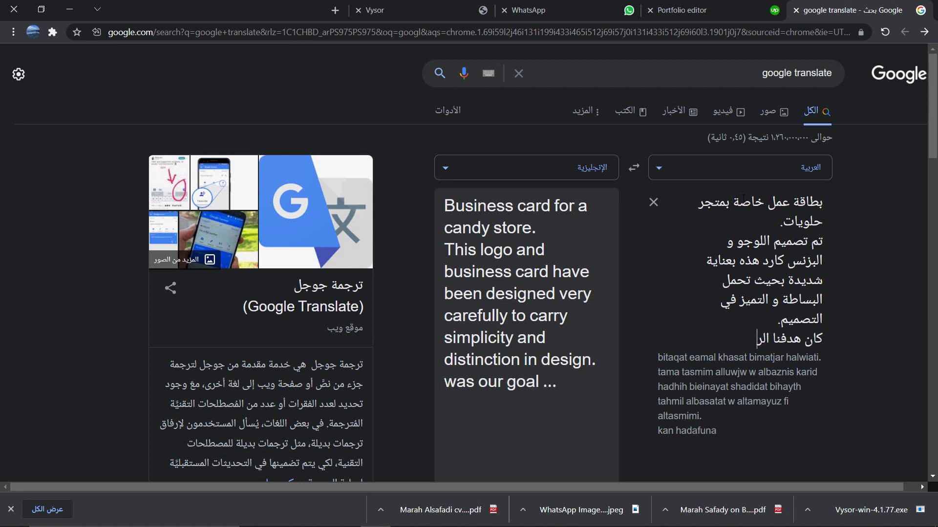
{"action": "type", "text": "ئيسي أن يست"}
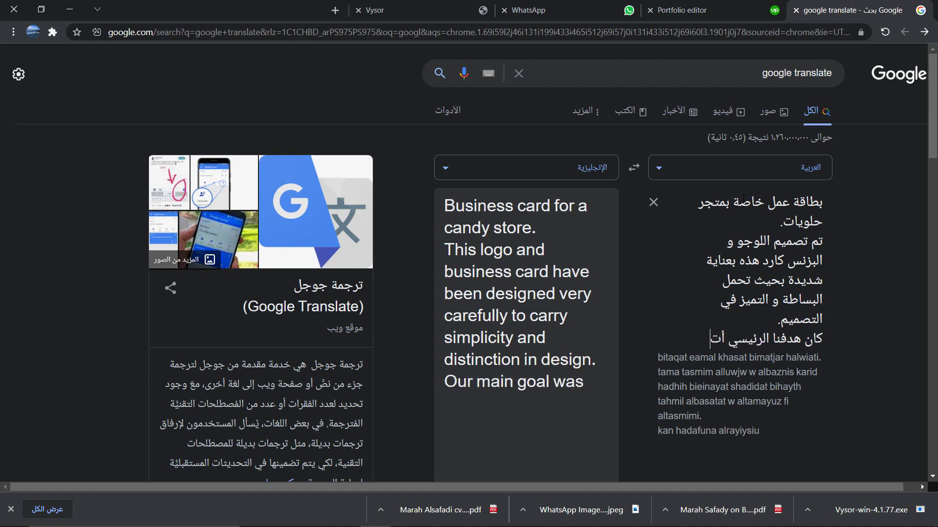
{"action": "type", "text": "طي"}
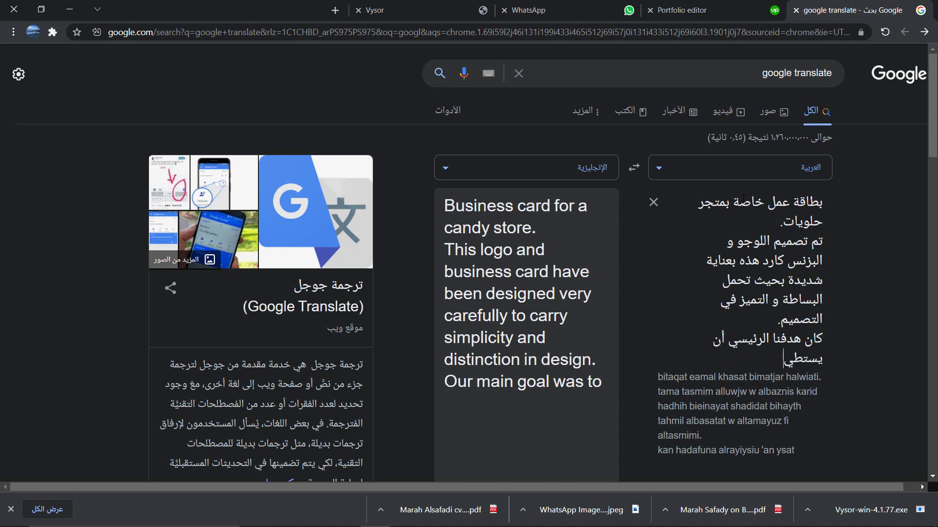
{"action": "type", "text": "ع أي شخص"}
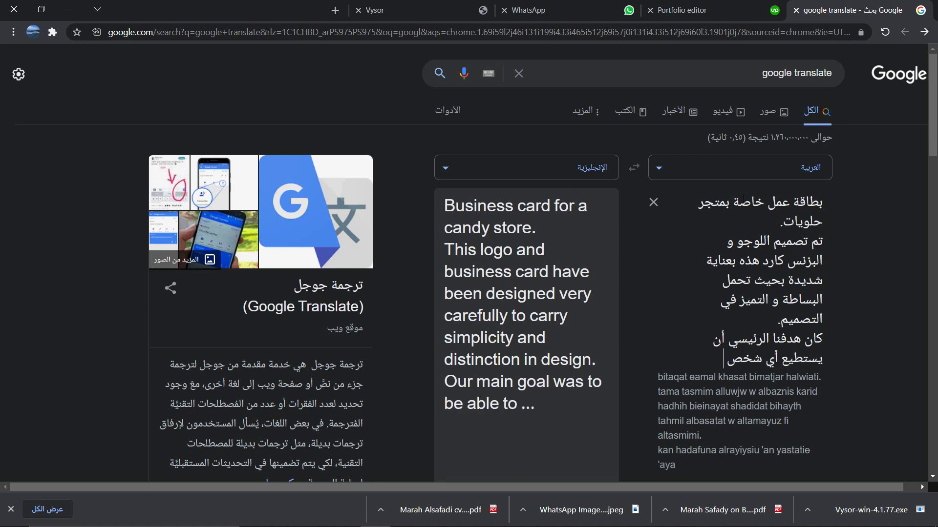
{"action": "type", "text": " فهم ط"}
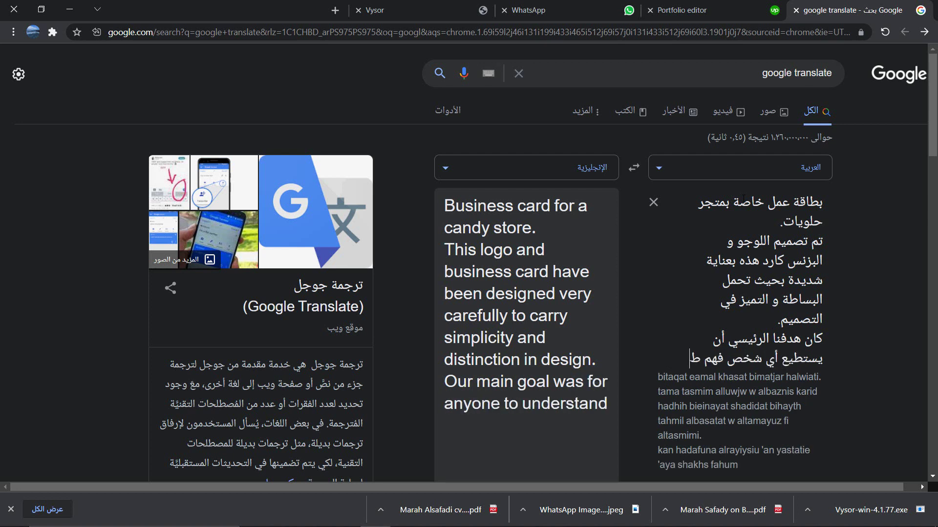
{"action": "type", "text": "لبي"}
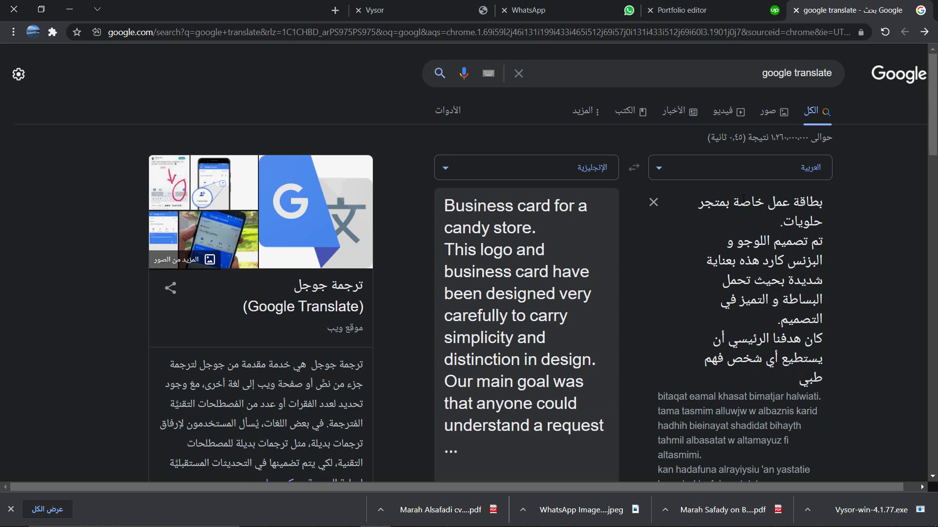
{"action": "type", "text": "عة عمل ال"}
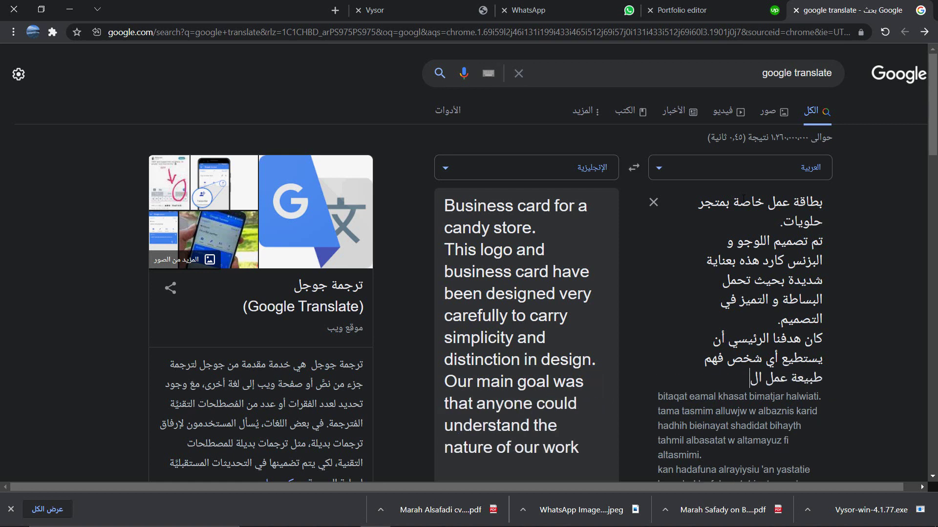
{"action": "type", "text": "ش"}
{"action": "type", "text": "ركة م"}
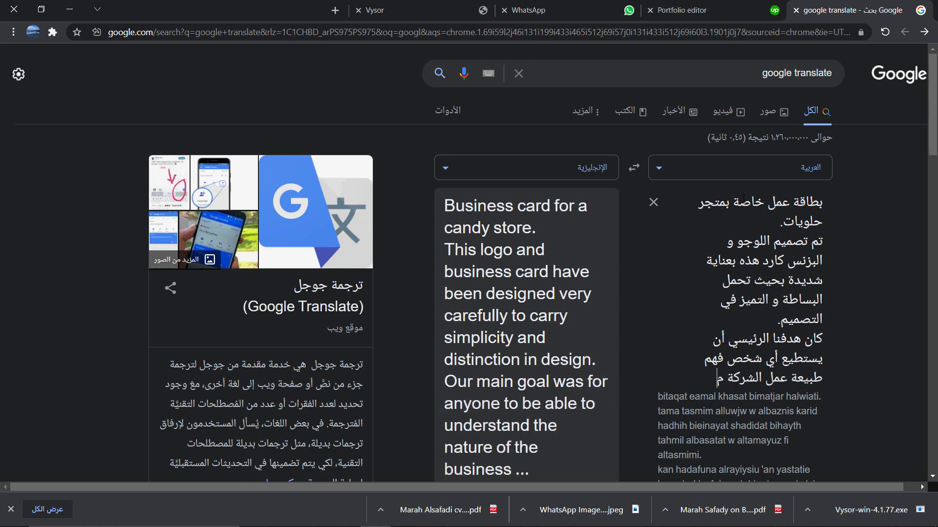
{"action": "type", "text": "ن خلال اللو"}
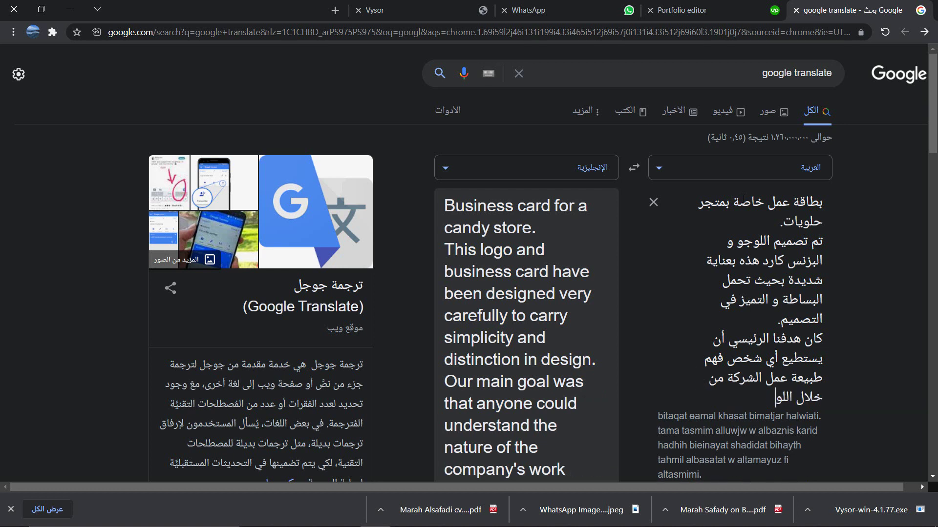
{"action": "type", "text": "جو ."}
Step: Start a fourth line in the Arabic text with "البزنس كارد صممت بألوان لطيفة و تتناسب مع"
{"action": "key", "text": "Return"}
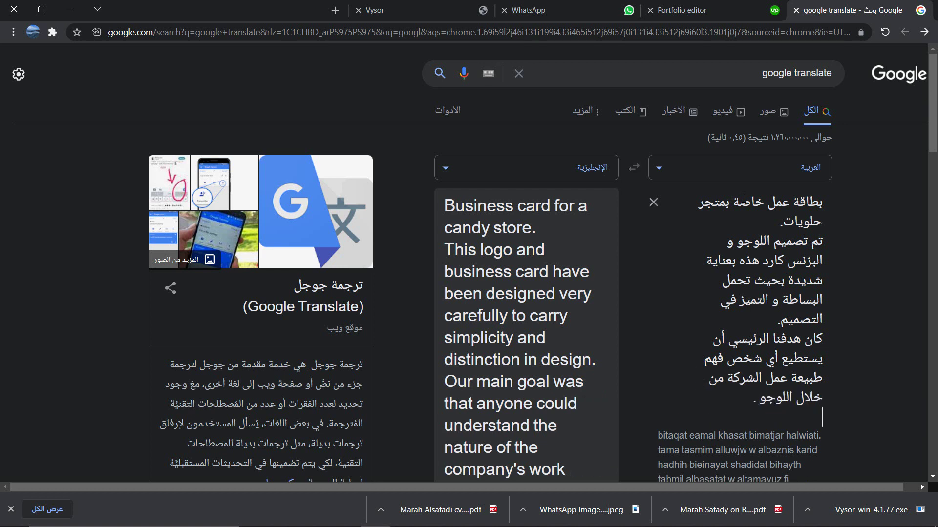
{"action": "type", "text": "البزنس"}
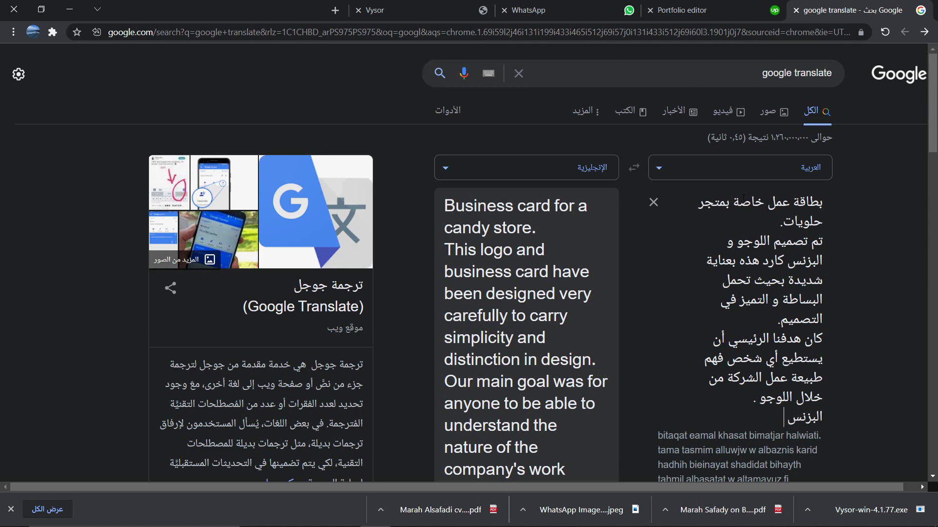
{"action": "type", "text": " كارد صممت بطريقة"}
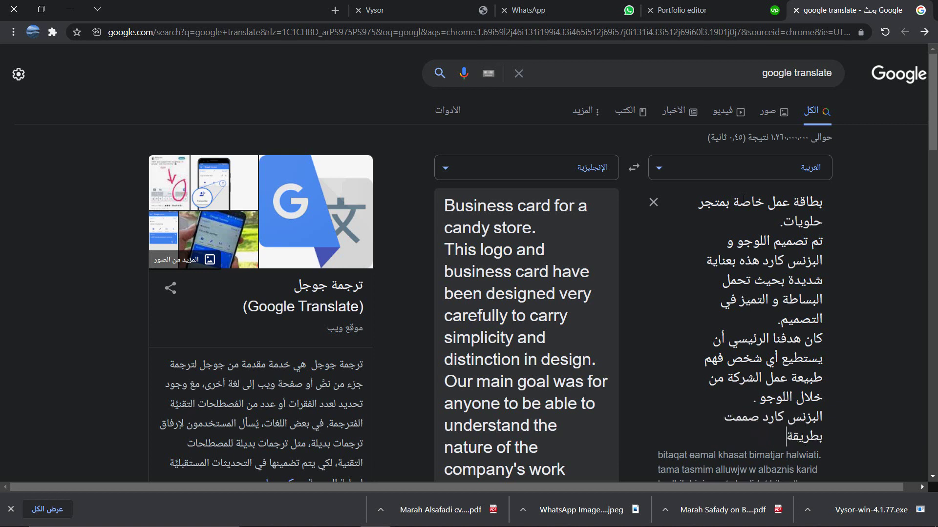
{"action": "key", "text": "BackSpace"}
{"action": "key", "text": "BackSpace"}
{"action": "key", "text": "BackSpace"}
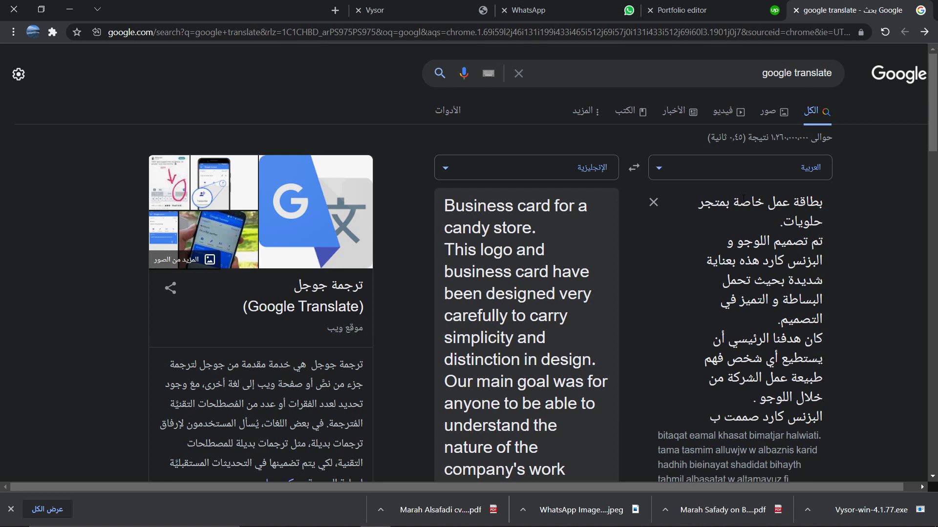
{"action": "type", "text": "ألوان لطيفة و"}
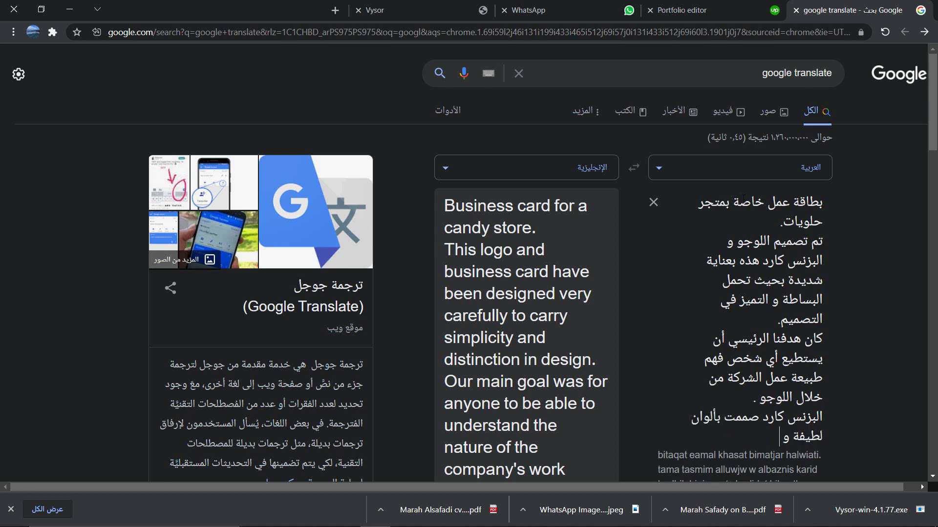
{"action": "type", "text": " تتناسب مع"}
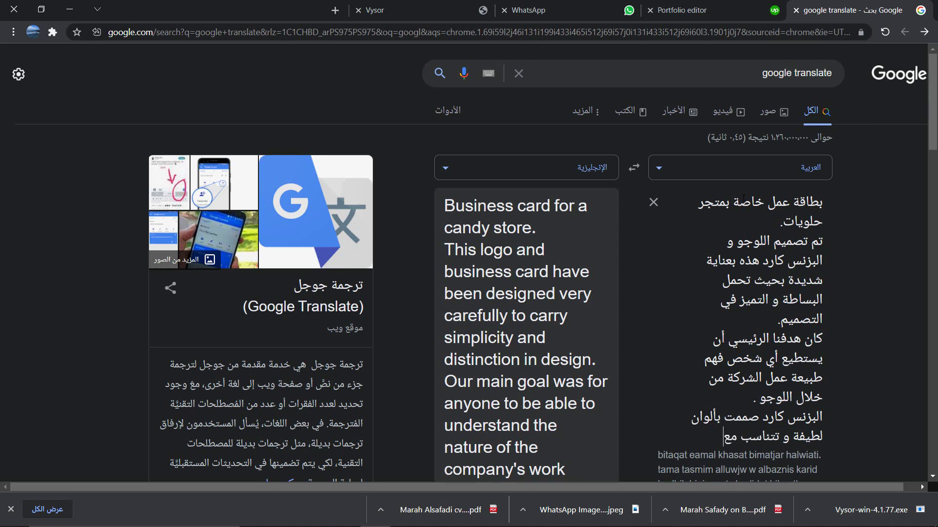